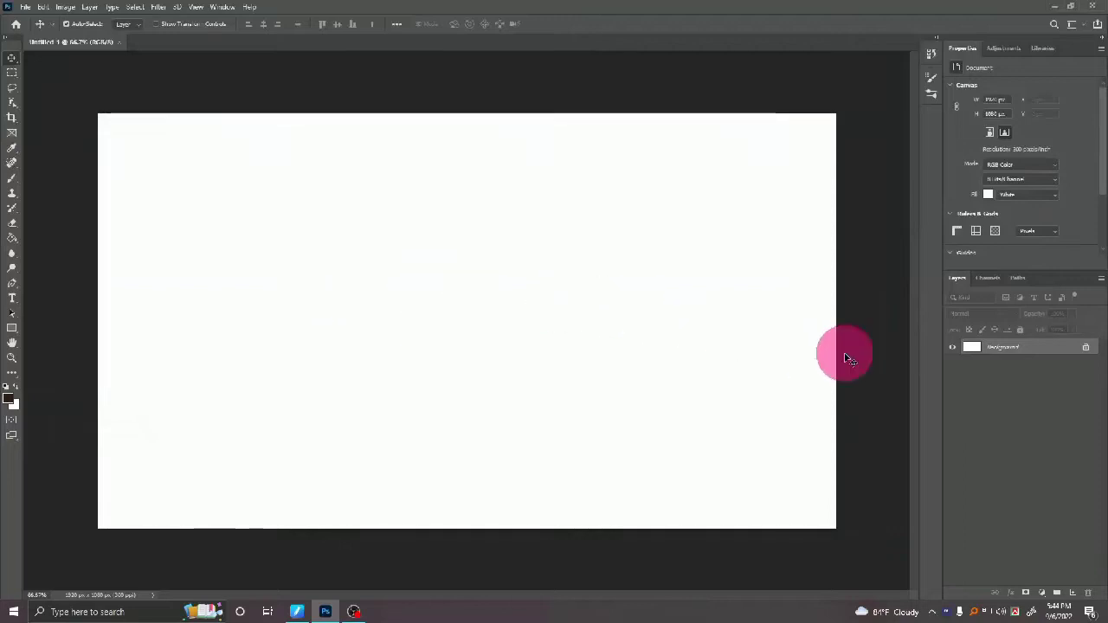
Add an empty Layer 1 above the white Background and select the Lasso tool.
{"action": "left_click", "coordinate": [1073, 594]}
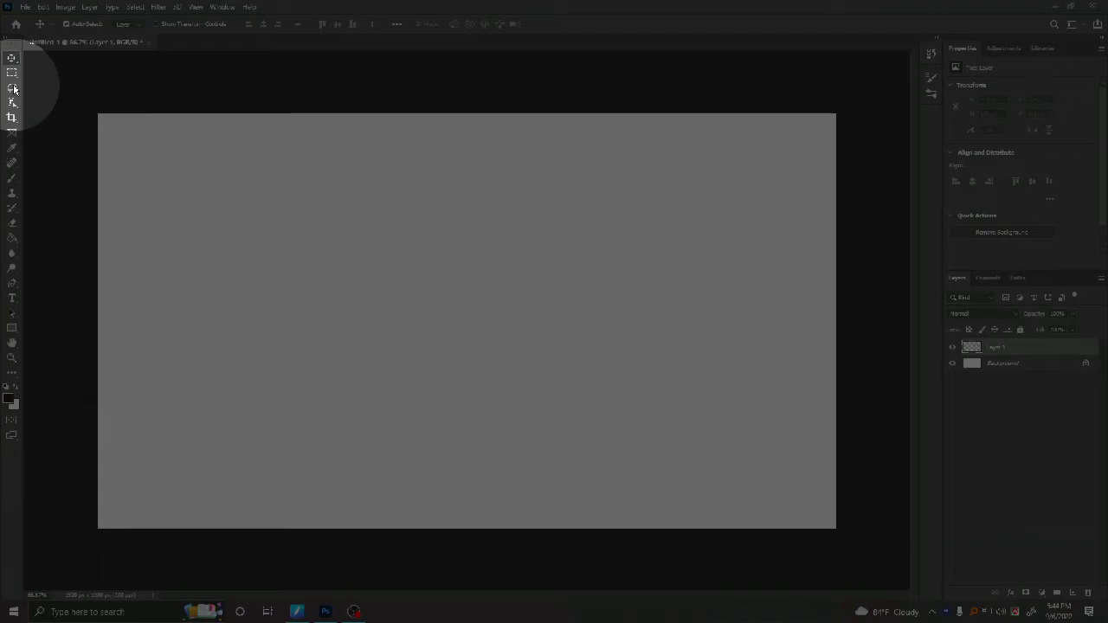
{"action": "left_click", "coordinate": [14, 89]}
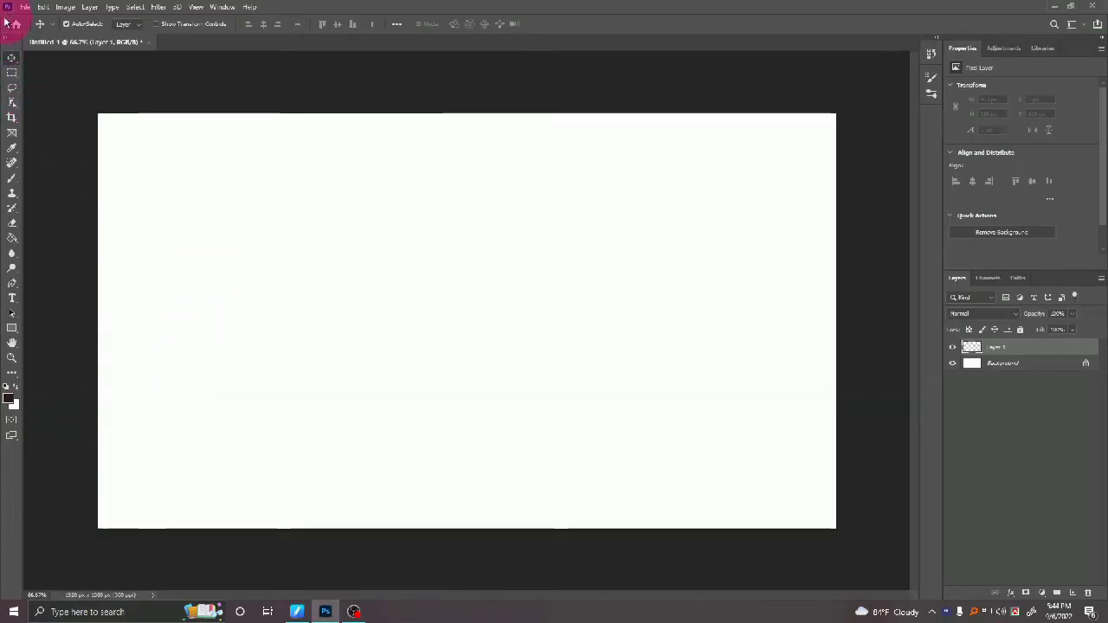
{"action": "left_click", "coordinate": [12, 87]}
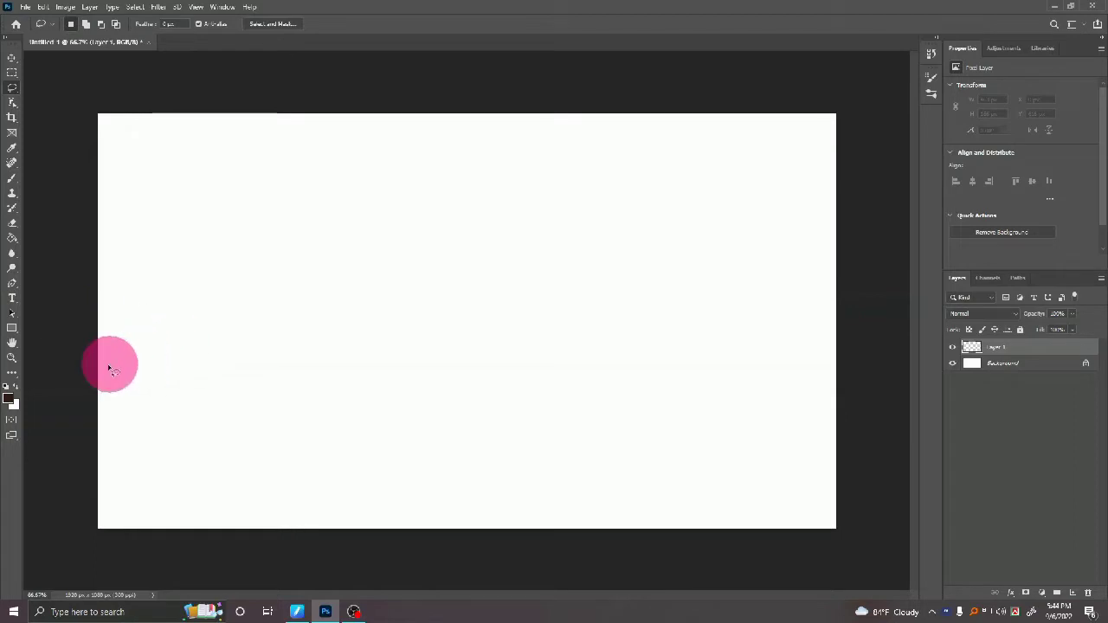
Lasso a closed valley-shaped selection around the left cliff, along the bottom and up the right slope.
{"action": "left_click_drag", "start_coordinate": [97, 353], "coordinate": [317, 347]}
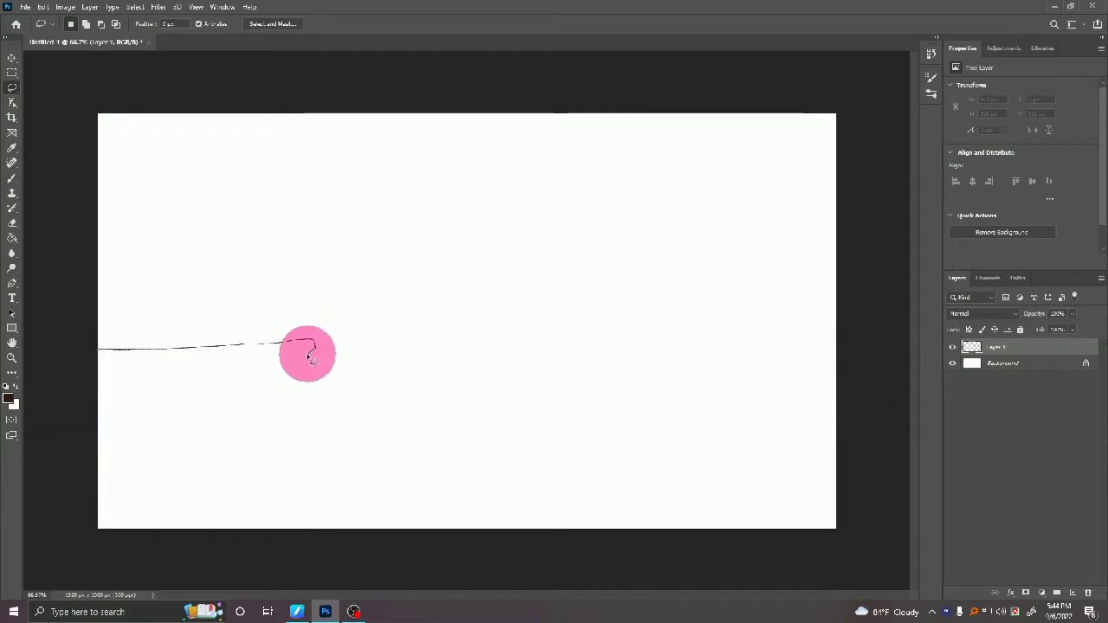
{"action": "mouse_move", "coordinate": [305, 362]}
{"action": "left_mouse_down"}
{"action": "mouse_move", "coordinate": [226, 470]}
{"action": "mouse_move", "coordinate": [213, 534]}
{"action": "mouse_move", "coordinate": [597, 520]}
{"action": "mouse_move", "coordinate": [650, 482]}
{"action": "mouse_move", "coordinate": [735, 367]}
{"action": "mouse_move", "coordinate": [827, 308]}
{"action": "mouse_move", "coordinate": [884, 394]}
{"action": "mouse_move", "coordinate": [884, 460]}
{"action": "mouse_move", "coordinate": [840, 576]}
{"action": "mouse_move", "coordinate": [450, 583]}
{"action": "mouse_move", "coordinate": [241, 567]}
{"action": "left_mouse_up"}
{"action": "mouse_move", "coordinate": [109, 563]}
{"action": "left_mouse_down"}
{"action": "mouse_move", "coordinate": [35, 485]}
{"action": "mouse_move", "coordinate": [51, 396]}
{"action": "left_mouse_up"}
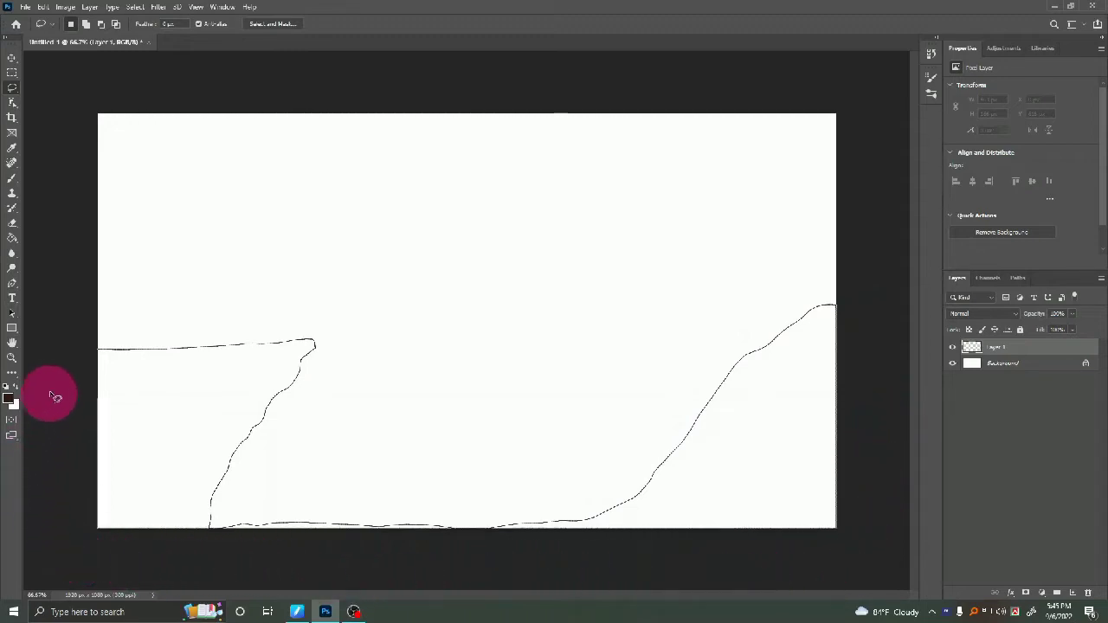
{"action": "left_click_drag", "start_coordinate": [91, 352], "coordinate": [86, 350]}
{"action": "left_click", "coordinate": [13, 240]}
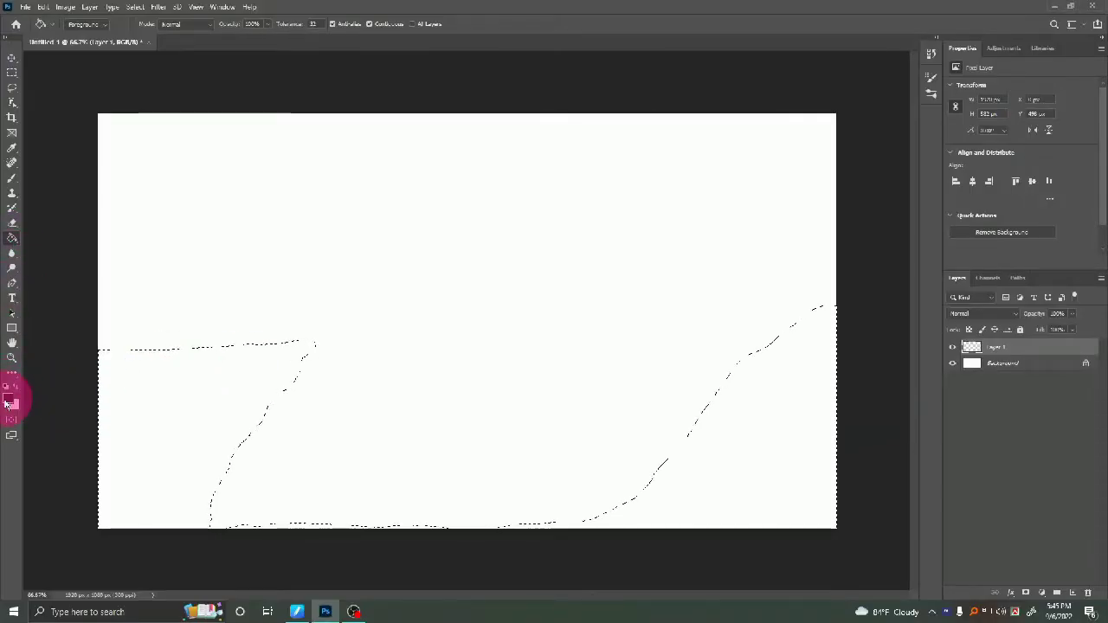
Set the foreground to dark brown and Paint Bucket fill the cliff selection.
{"action": "left_click", "coordinate": [10, 397]}
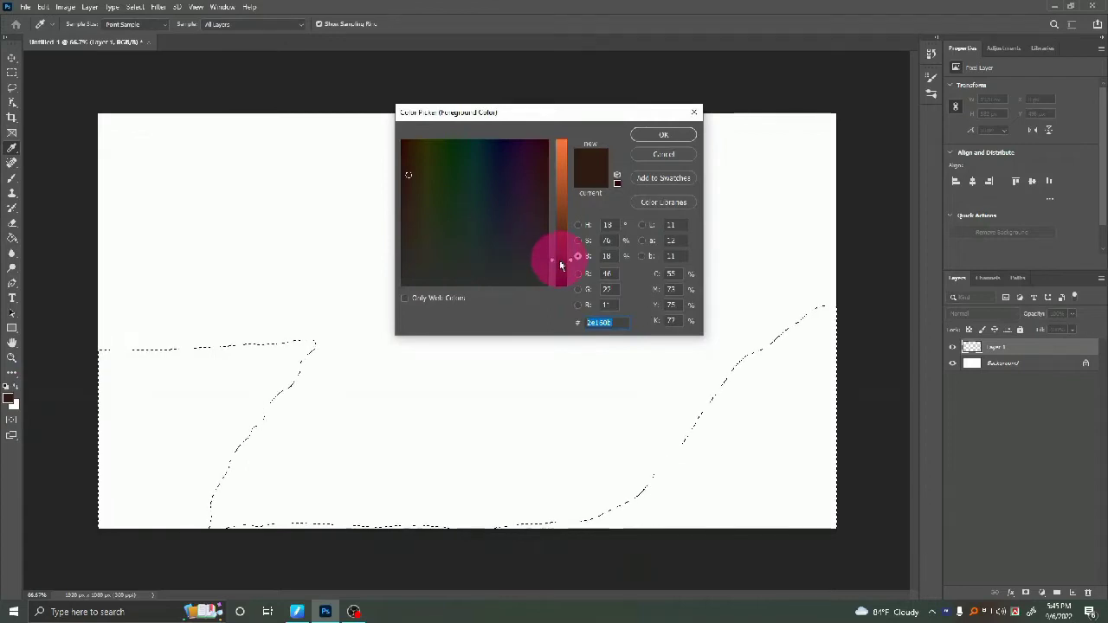
{"action": "left_click", "coordinate": [660, 153]}
{"action": "left_click", "coordinate": [672, 137]}
{"action": "key", "text": "g"}
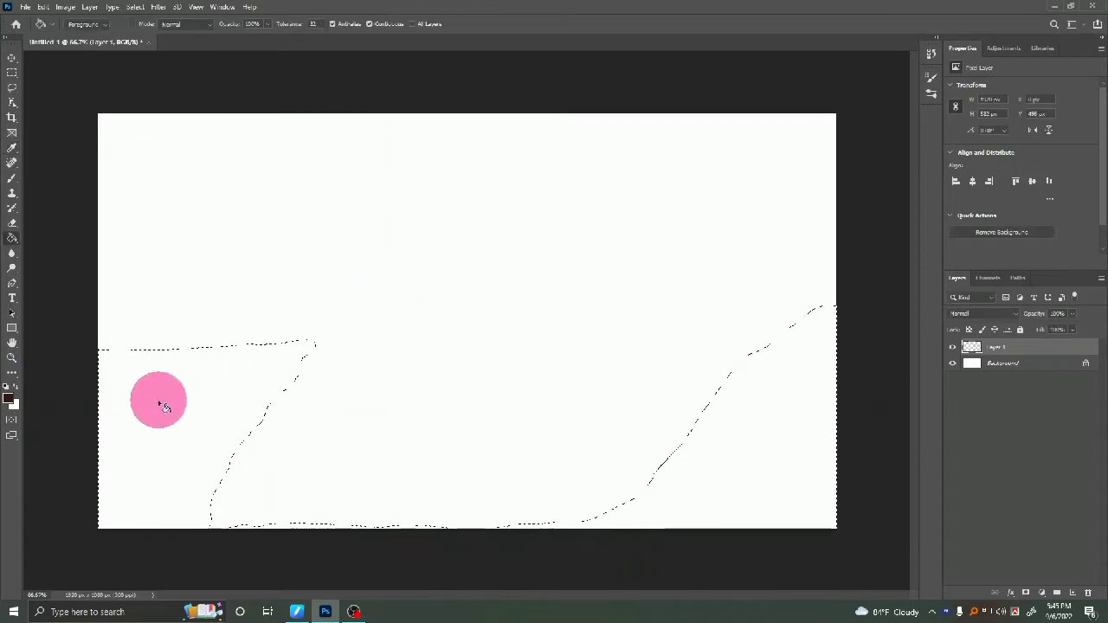
{"action": "left_click", "coordinate": [160, 404]}
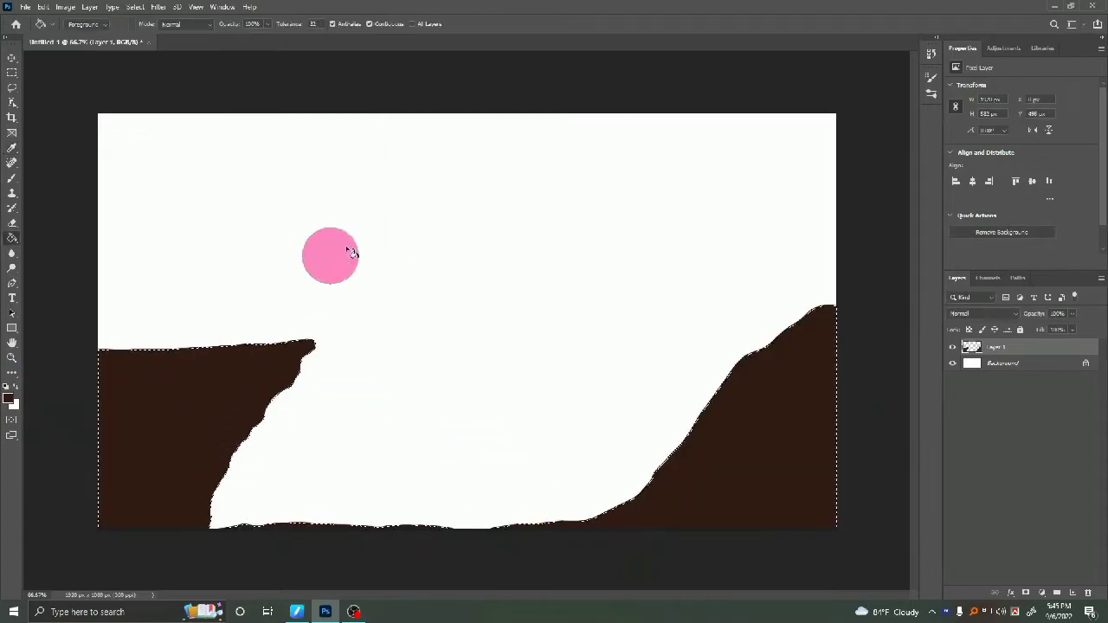
Add a dark brown Solid Color fill layer, Color Fill 1, masked to the cliffs.
{"action": "left_click", "coordinate": [134, 8]}
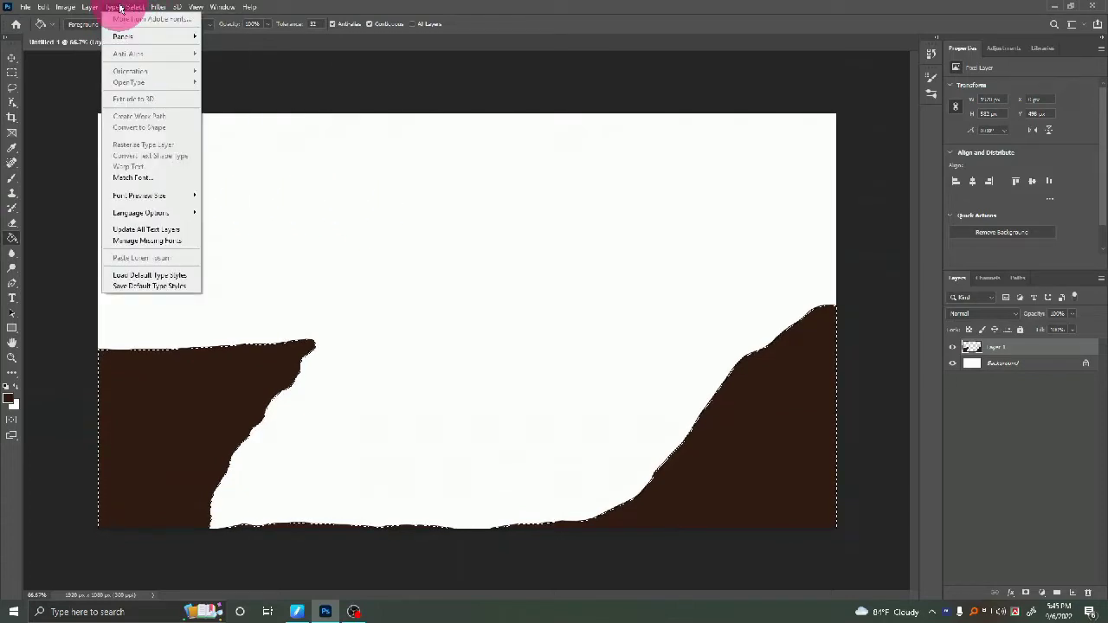
{"action": "left_click", "coordinate": [82, 8]}
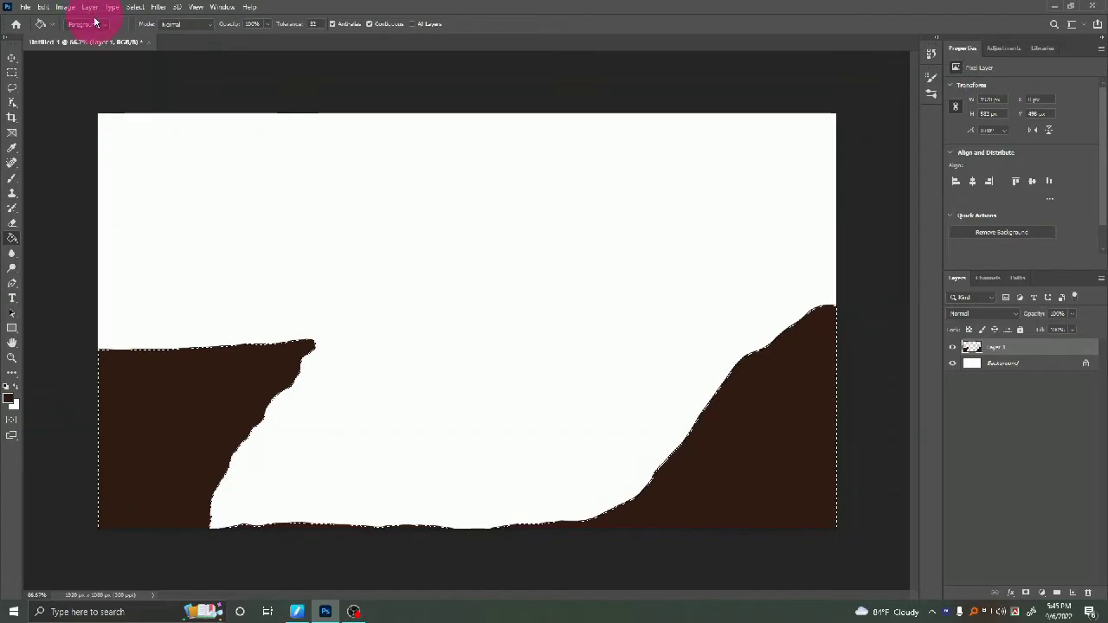
{"action": "left_click", "coordinate": [90, 7]}
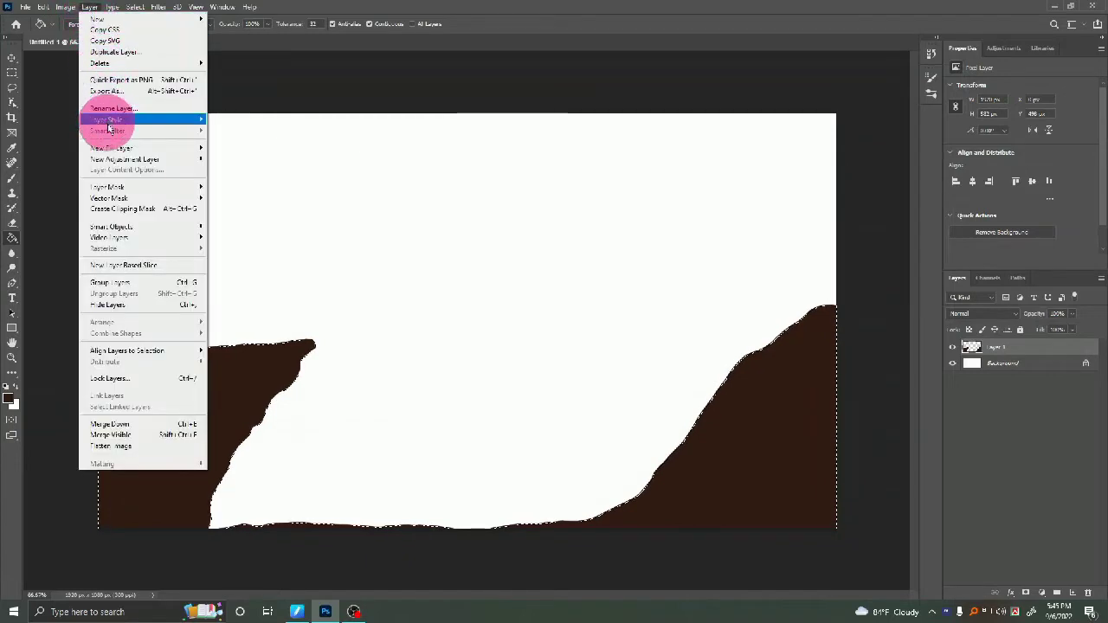
{"action": "mouse_move", "coordinate": [121, 148]}
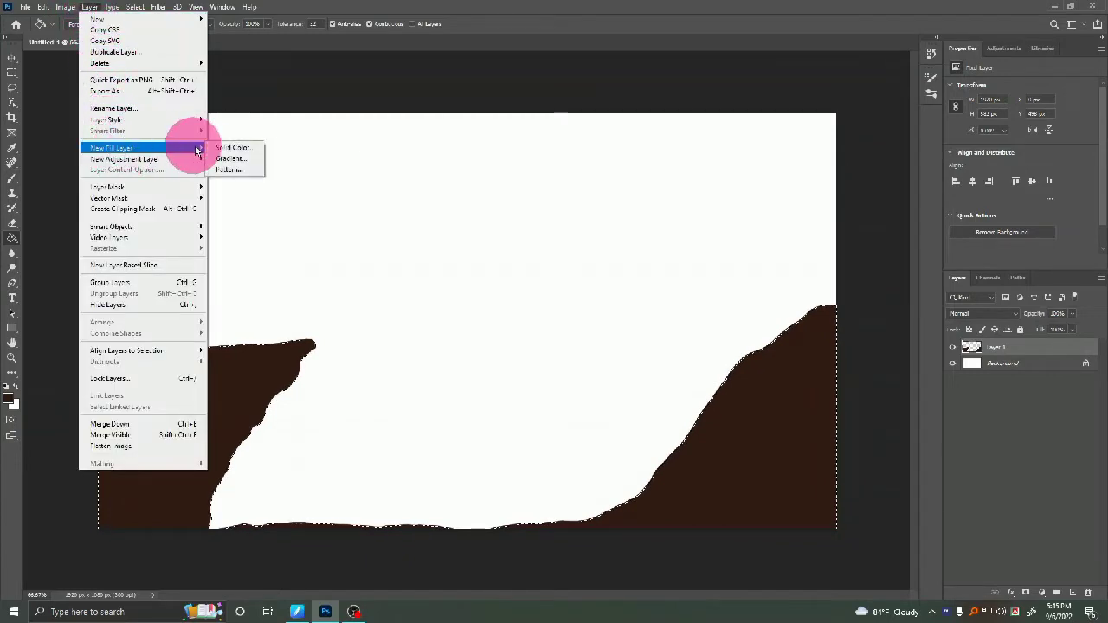
{"action": "left_click", "coordinate": [232, 149]}
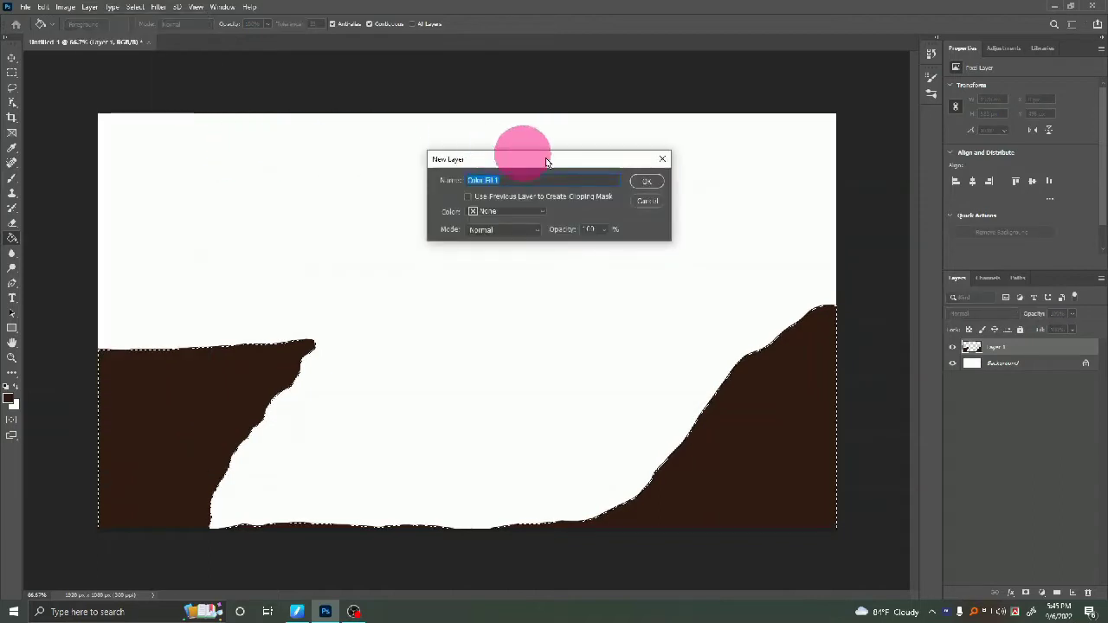
{"action": "left_click", "coordinate": [646, 183]}
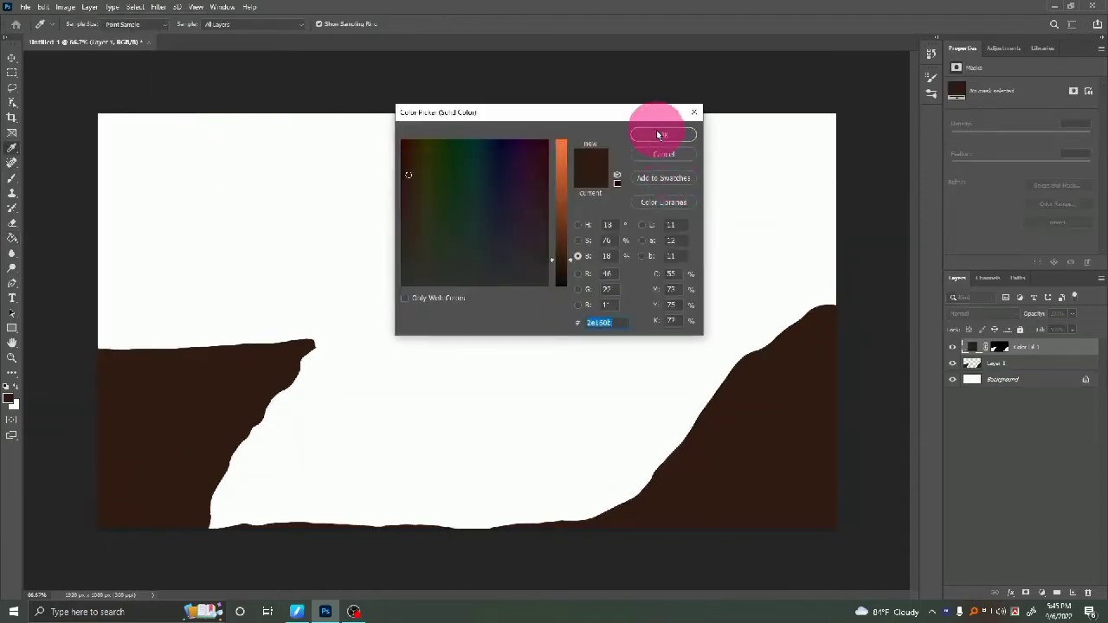
{"action": "left_click", "coordinate": [657, 136]}
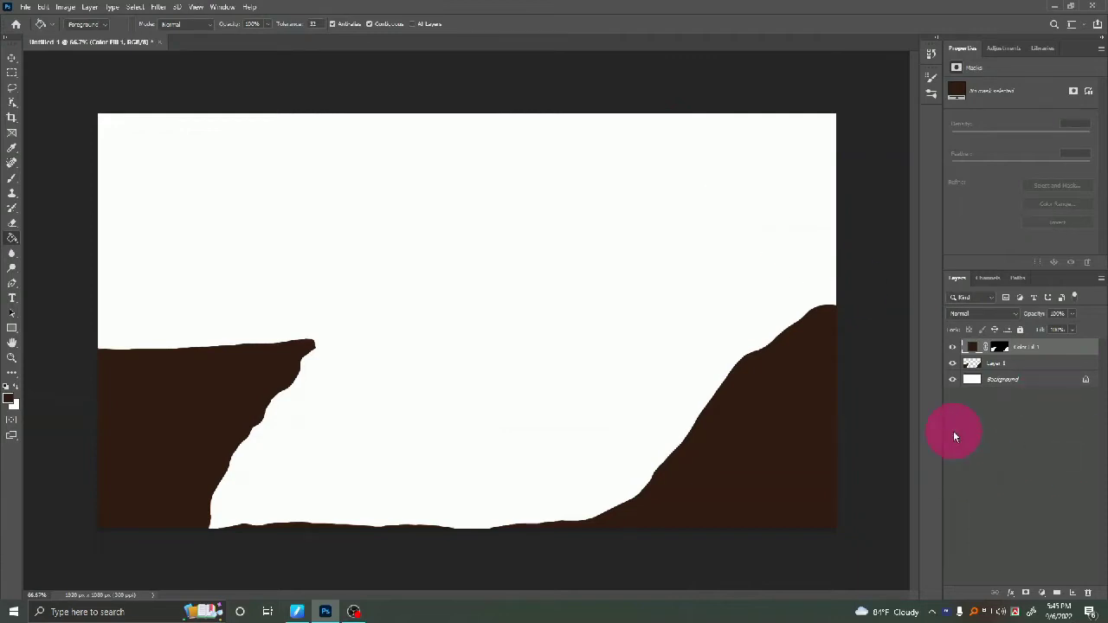
Add a new Layer 2 directly above the Background and make it active.
{"action": "key", "text": "l"}
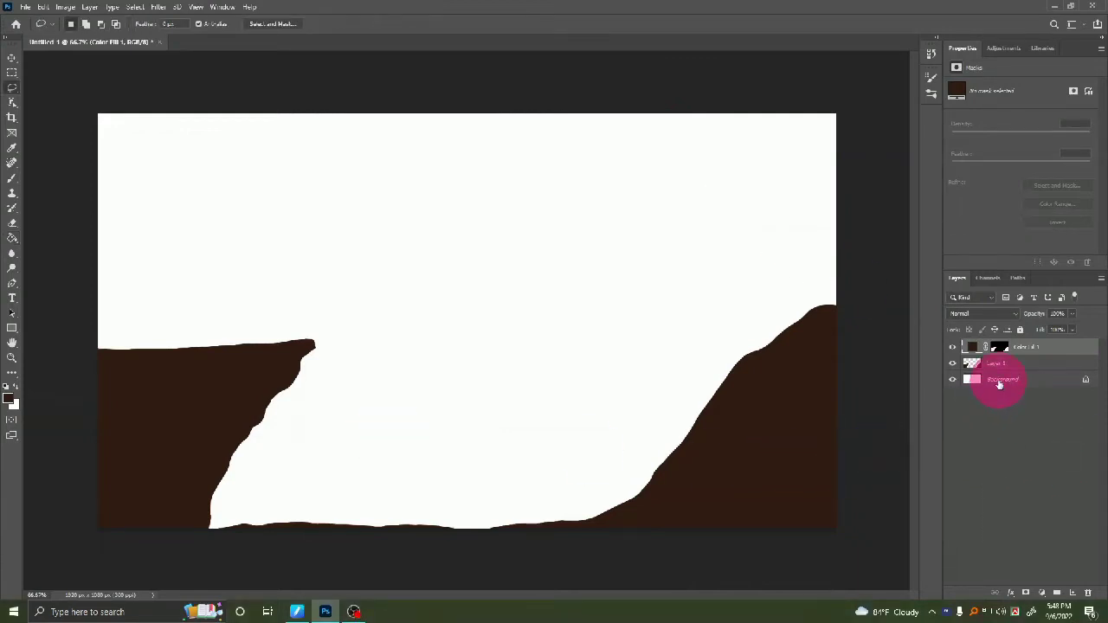
{"action": "left_click", "coordinate": [1000, 384]}
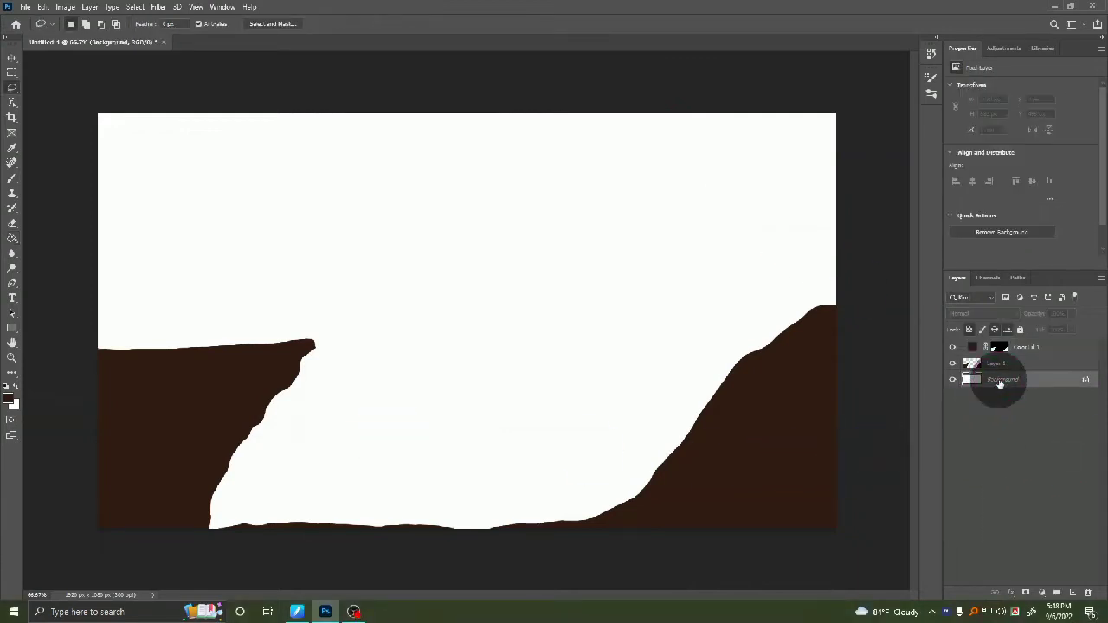
{"action": "left_click", "coordinate": [1074, 594]}
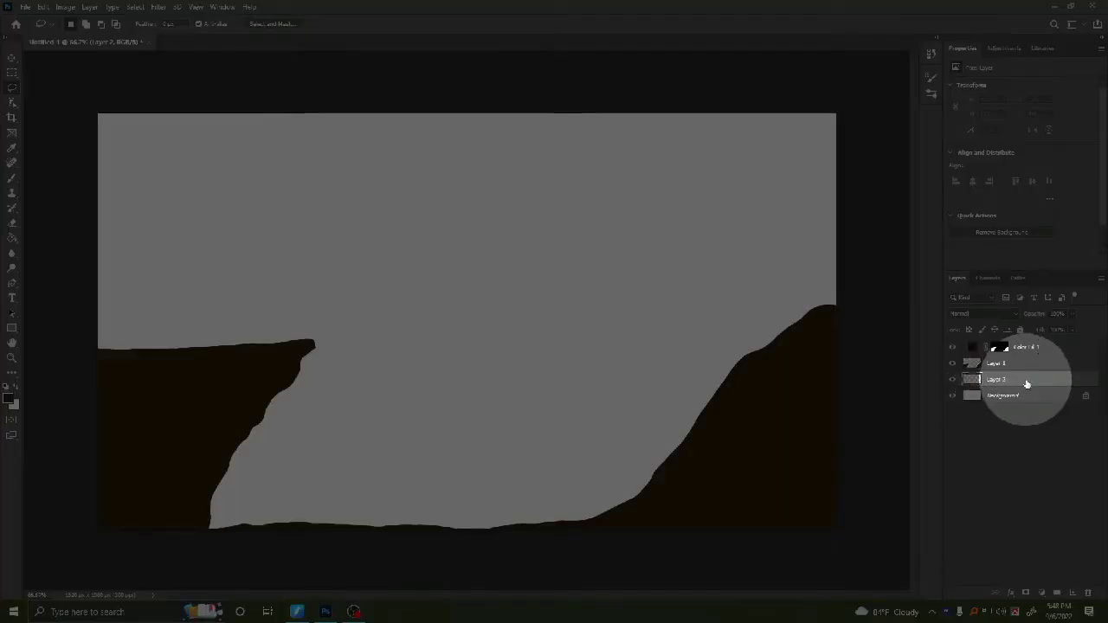
{"action": "left_click", "coordinate": [1027, 383]}
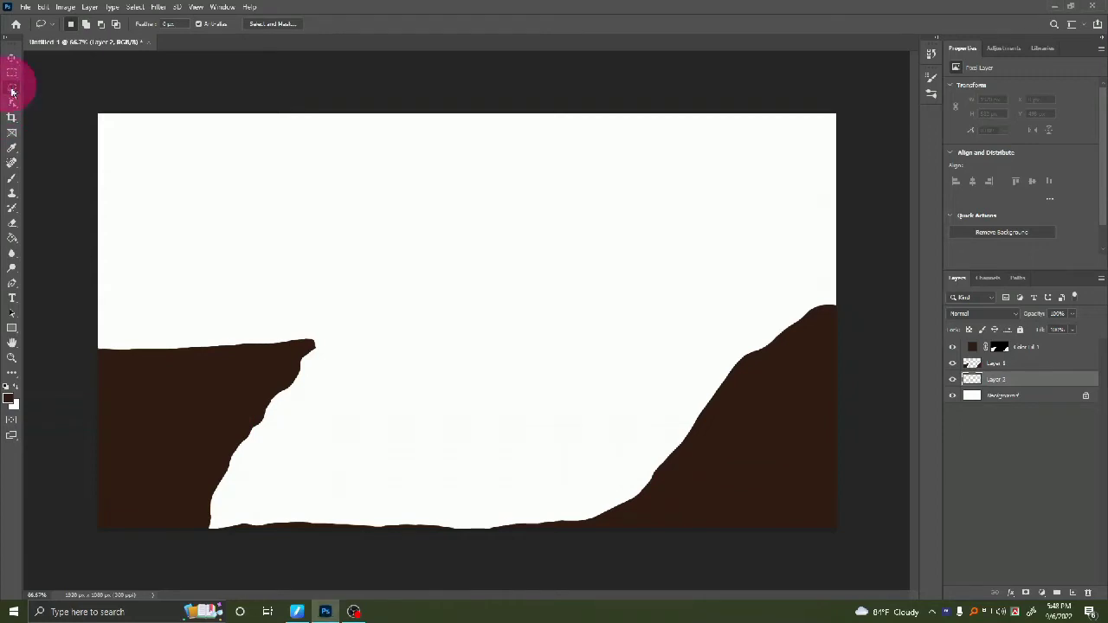
Lasso a wavy valley selection spanning from the left edge to the right edge.
{"action": "left_click", "coordinate": [97, 298]}
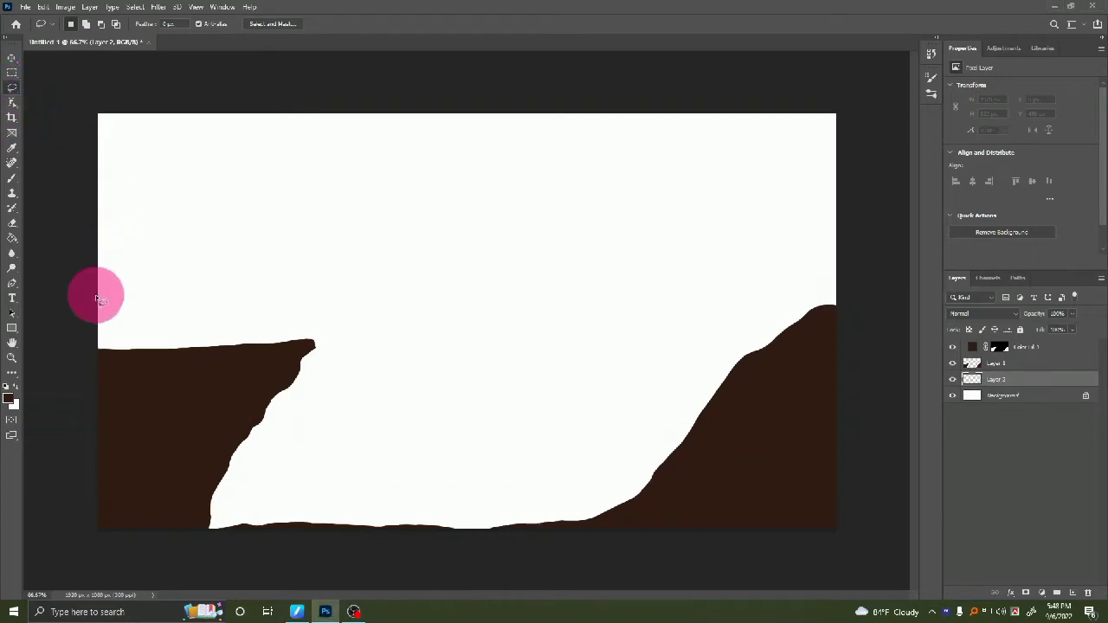
{"action": "left_click", "coordinate": [101, 291]}
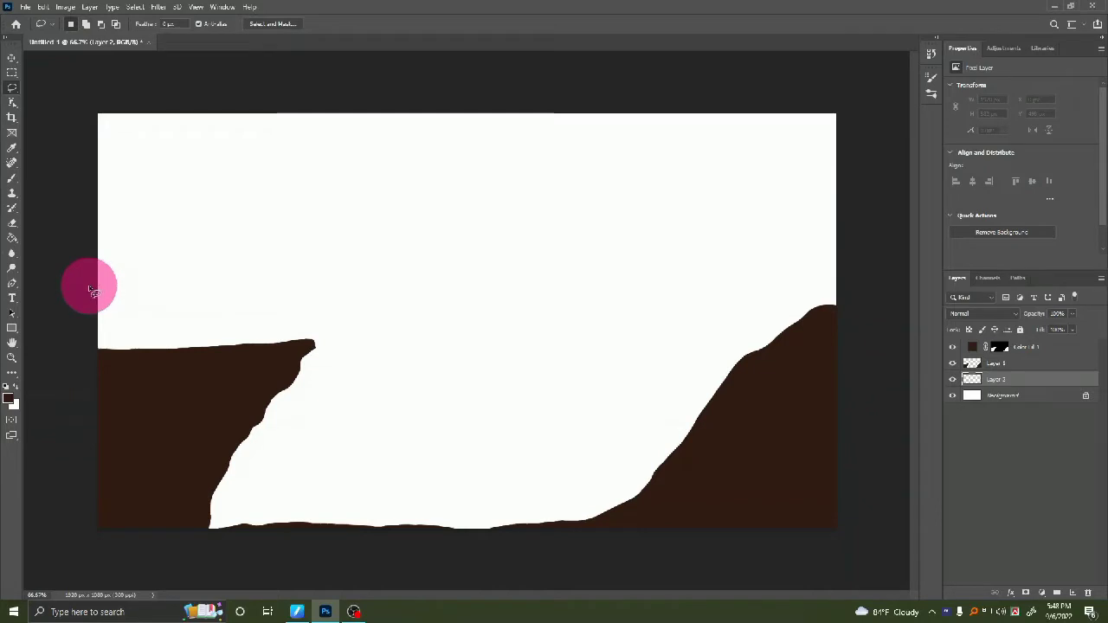
{"action": "left_click_drag", "start_coordinate": [92, 292], "coordinate": [313, 444]}
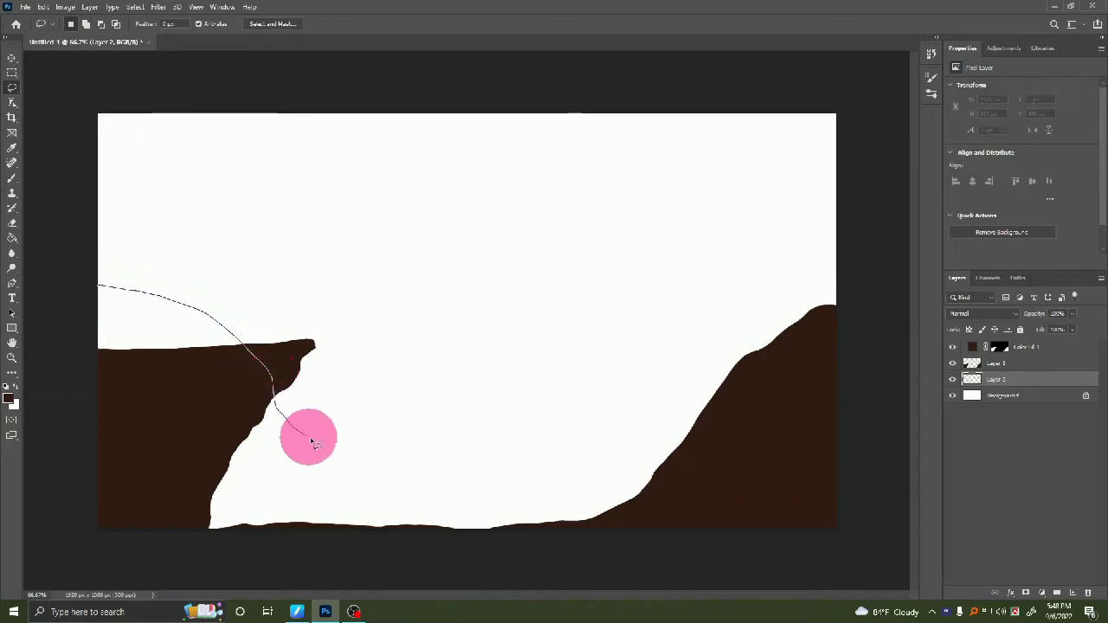
{"action": "mouse_move", "coordinate": [313, 444]}
{"action": "left_mouse_down"}
{"action": "mouse_move", "coordinate": [869, 389]}
{"action": "mouse_move", "coordinate": [883, 524]}
{"action": "mouse_move", "coordinate": [597, 557]}
{"action": "mouse_move", "coordinate": [112, 563]}
{"action": "mouse_move", "coordinate": [52, 430]}
{"action": "mouse_move", "coordinate": [51, 286]}
{"action": "left_mouse_up"}
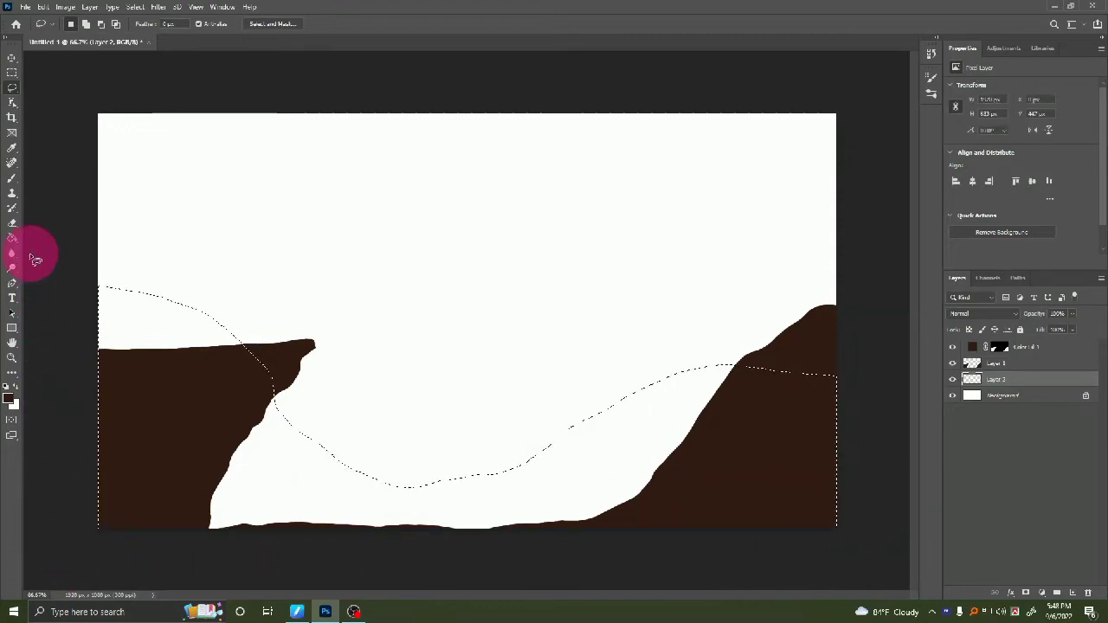
Lighten the brown to brightness 29 and Paint Bucket fill the valley selection.
{"action": "left_click", "coordinate": [8, 400]}
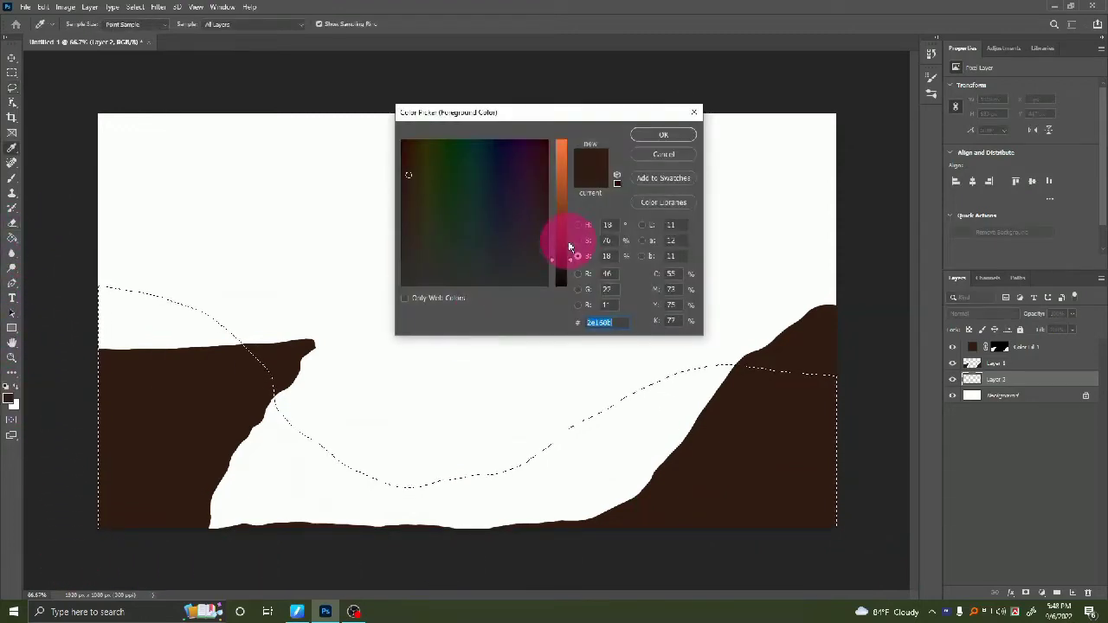
{"action": "left_click_drag", "start_coordinate": [569, 247], "coordinate": [565, 248]}
{"action": "left_click", "coordinate": [663, 135]}
{"action": "left_click", "coordinate": [12, 237]}
{"action": "left_click", "coordinate": [139, 326]}
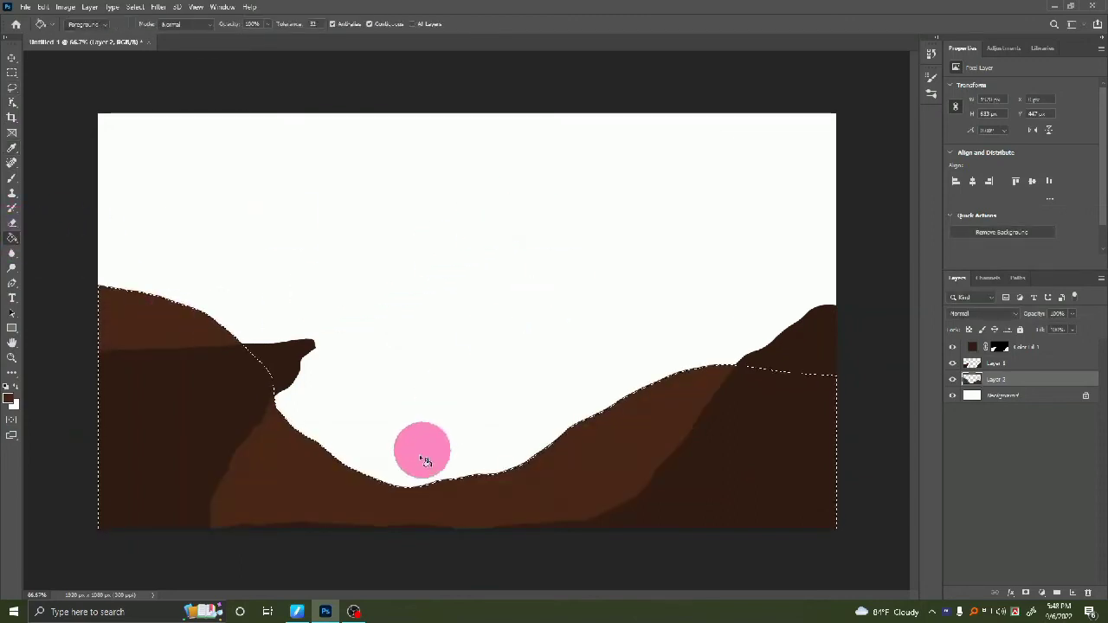
Deselect the valley and make the Background layer active.
{"action": "left_click", "coordinate": [564, 408]}
{"action": "left_click", "coordinate": [218, 344]}
{"action": "left_click", "coordinate": [12, 76]}
{"action": "left_click", "coordinate": [268, 242]}
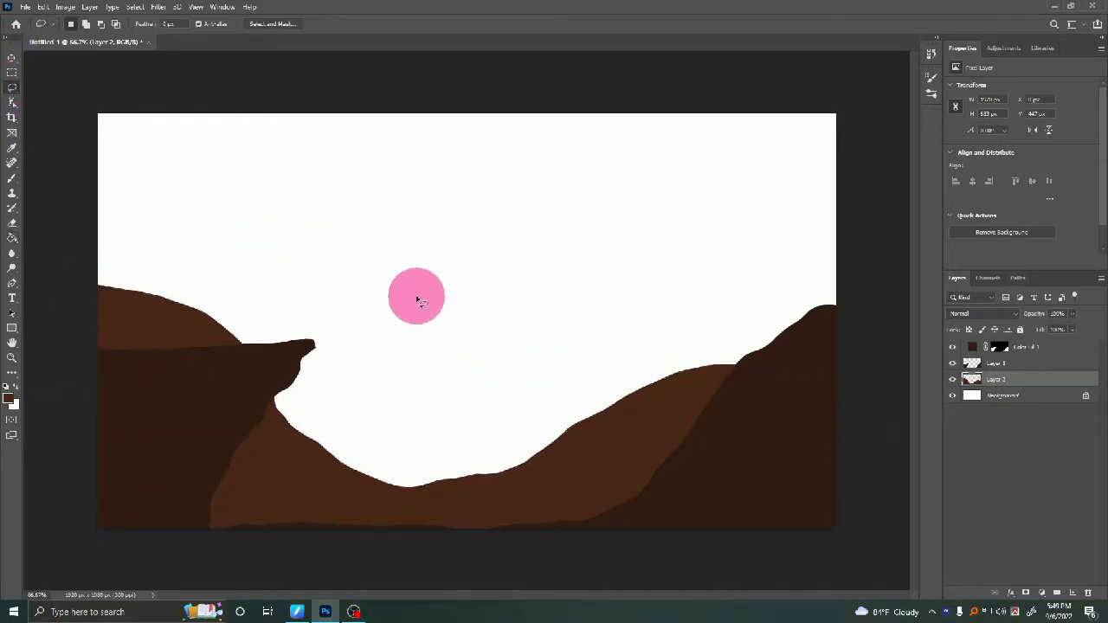
{"action": "left_click", "coordinate": [964, 379]}
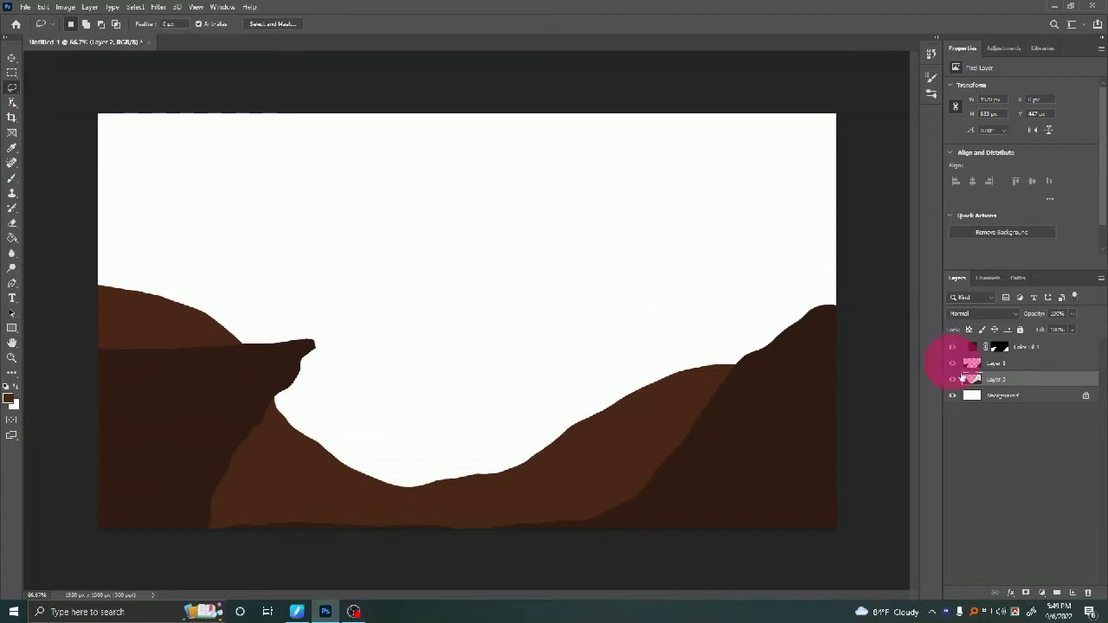
{"action": "left_click", "coordinate": [1003, 398]}
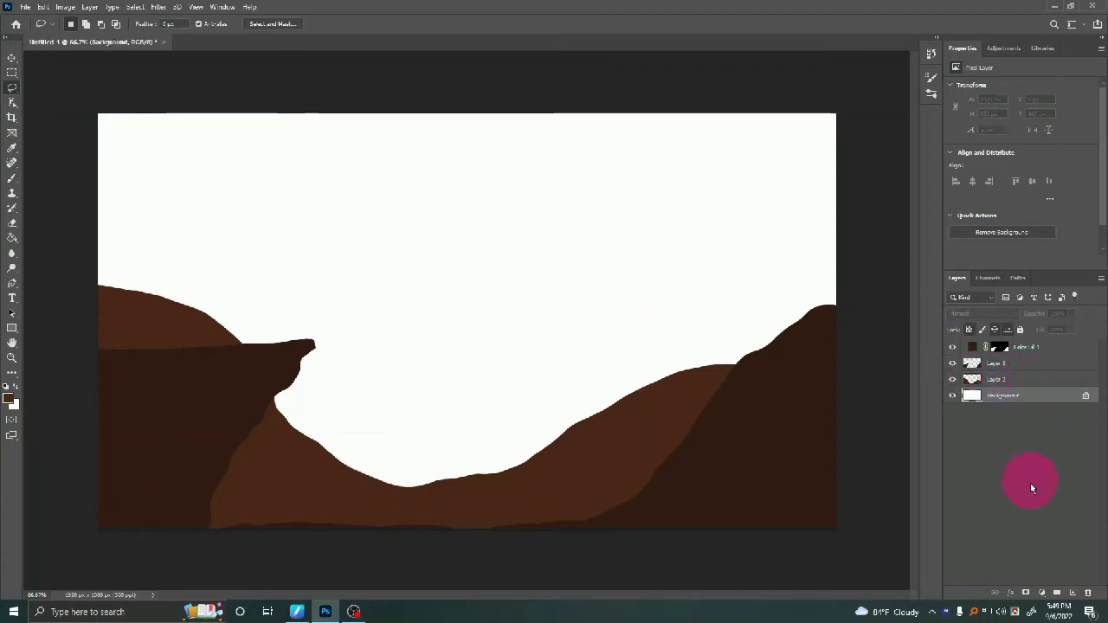
On a new layer, lasso a bumpy mid-scene ridge and fill it with brown.
{"action": "left_click", "coordinate": [1076, 595]}
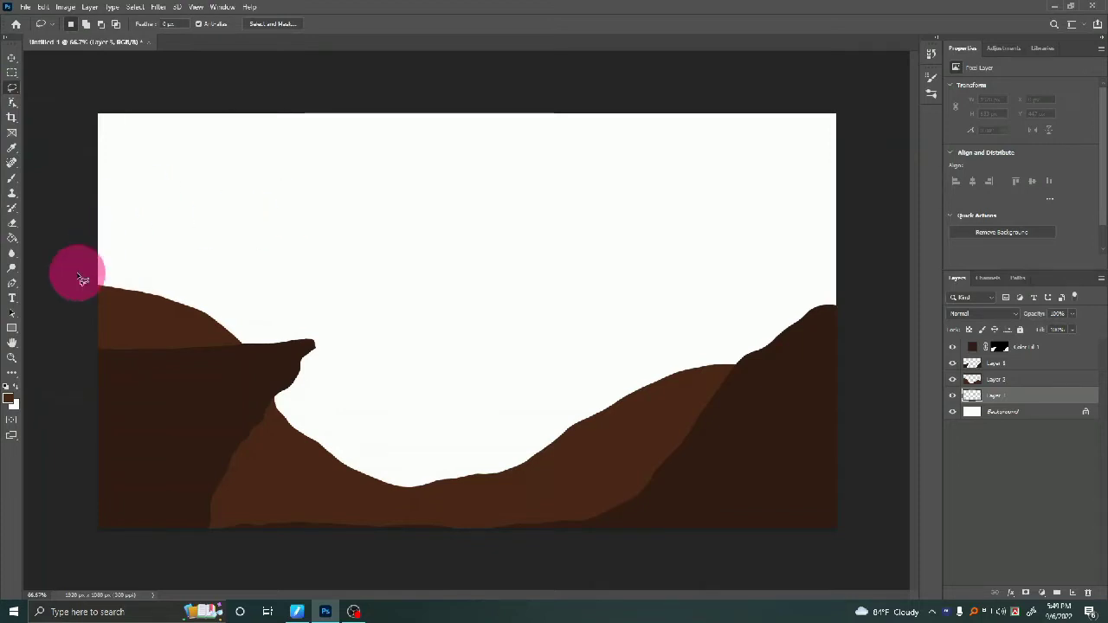
{"action": "mouse_move", "coordinate": [94, 265]}
{"action": "left_mouse_down"}
{"action": "mouse_move", "coordinate": [171, 286]}
{"action": "mouse_move", "coordinate": [247, 329]}
{"action": "mouse_move", "coordinate": [268, 364]}
{"action": "mouse_move", "coordinate": [405, 441]}
{"action": "mouse_move", "coordinate": [490, 389]}
{"action": "mouse_move", "coordinate": [579, 389]}
{"action": "mouse_move", "coordinate": [626, 321]}
{"action": "mouse_move", "coordinate": [730, 329]}
{"action": "mouse_move", "coordinate": [851, 363]}
{"action": "mouse_move", "coordinate": [761, 532]}
{"action": "mouse_move", "coordinate": [164, 537]}
{"action": "mouse_move", "coordinate": [42, 357]}
{"action": "mouse_move", "coordinate": [34, 267]}
{"action": "left_mouse_up"}
{"action": "left_click", "coordinate": [10, 400]}
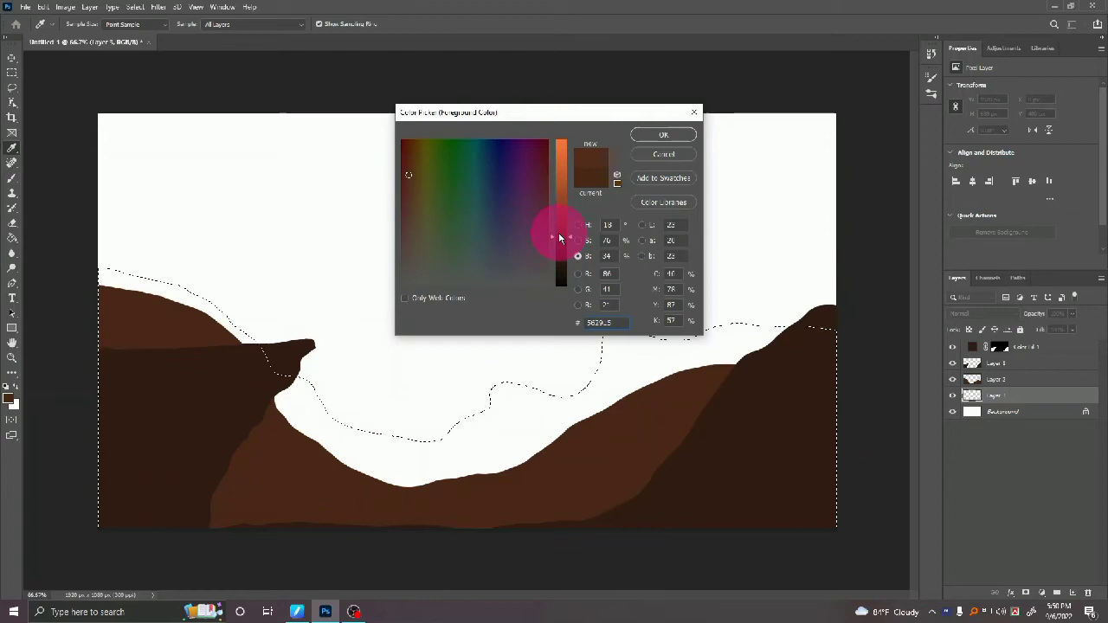
{"action": "left_click", "coordinate": [663, 135]}
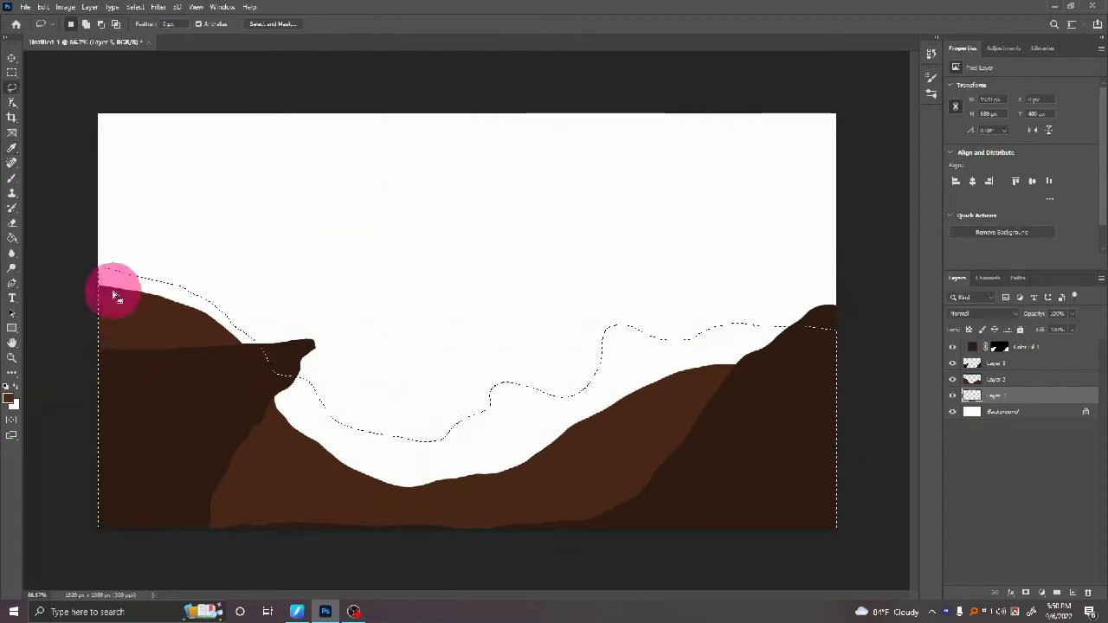
{"action": "left_click", "coordinate": [12, 237]}
{"action": "left_click", "coordinate": [178, 292]}
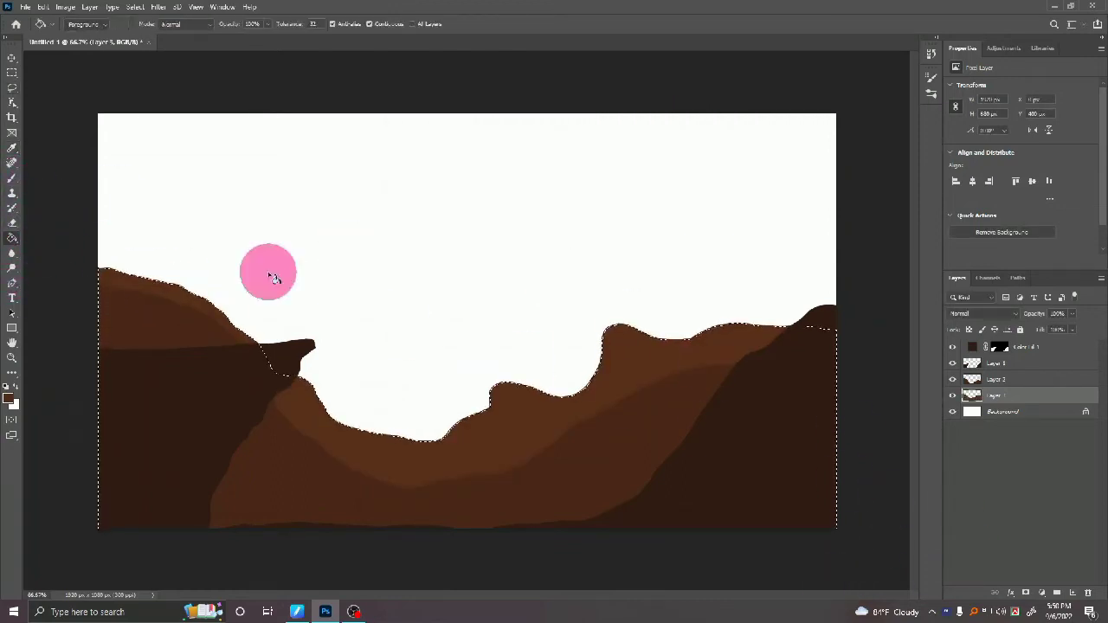
Deselect the ridge and select the Background layer.
{"action": "left_click", "coordinate": [12, 87]}
{"action": "left_click", "coordinate": [511, 204]}
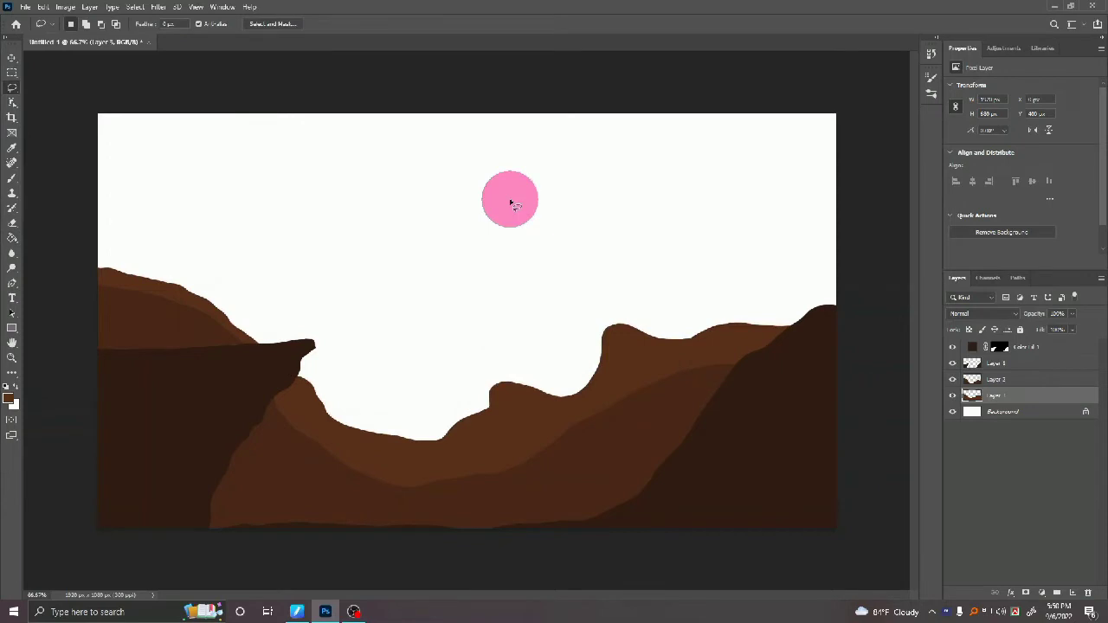
{"action": "left_click", "coordinate": [1030, 408]}
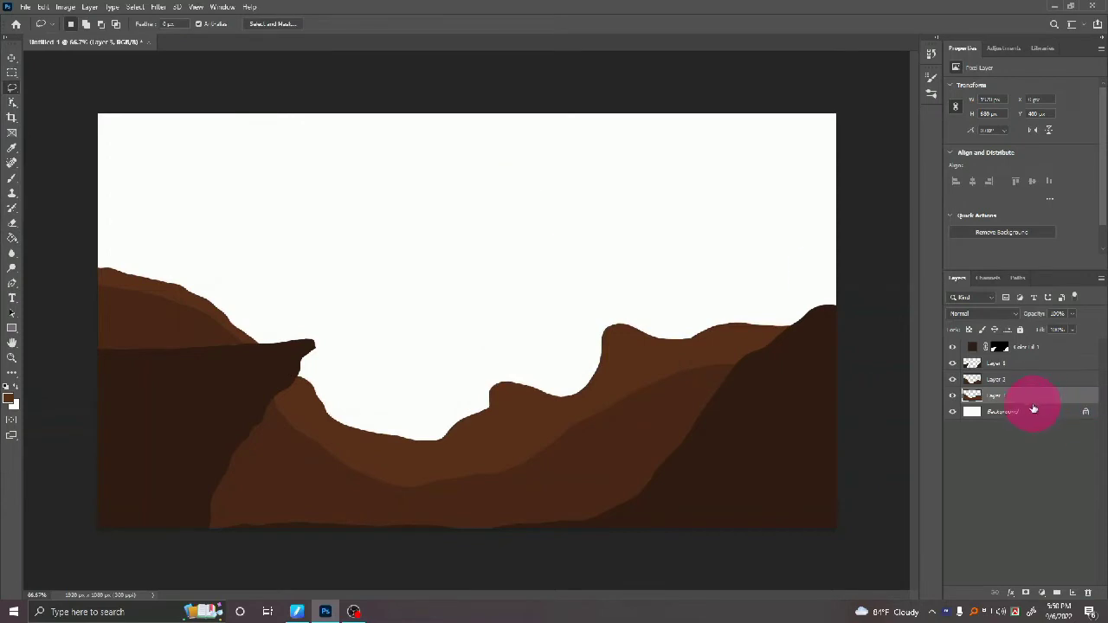
On new Layer 4, lasso a farther ridge and fill it with lighter brown.
{"action": "left_click", "coordinate": [1074, 596]}
{"action": "mouse_move", "coordinate": [98, 239]}
{"action": "left_mouse_down"}
{"action": "mouse_move", "coordinate": [102, 290]}
{"action": "mouse_move", "coordinate": [109, 277]}
{"action": "mouse_move", "coordinate": [179, 273]}
{"action": "mouse_move", "coordinate": [225, 297]}
{"action": "mouse_move", "coordinate": [322, 385]}
{"action": "mouse_move", "coordinate": [459, 420]}
{"action": "mouse_move", "coordinate": [547, 391]}
{"action": "mouse_move", "coordinate": [658, 316]}
{"action": "mouse_move", "coordinate": [793, 310]}
{"action": "mouse_move", "coordinate": [910, 388]}
{"action": "mouse_move", "coordinate": [821, 589]}
{"action": "mouse_move", "coordinate": [116, 574]}
{"action": "mouse_move", "coordinate": [69, 503]}
{"action": "mouse_move", "coordinate": [54, 286]}
{"action": "left_mouse_up"}
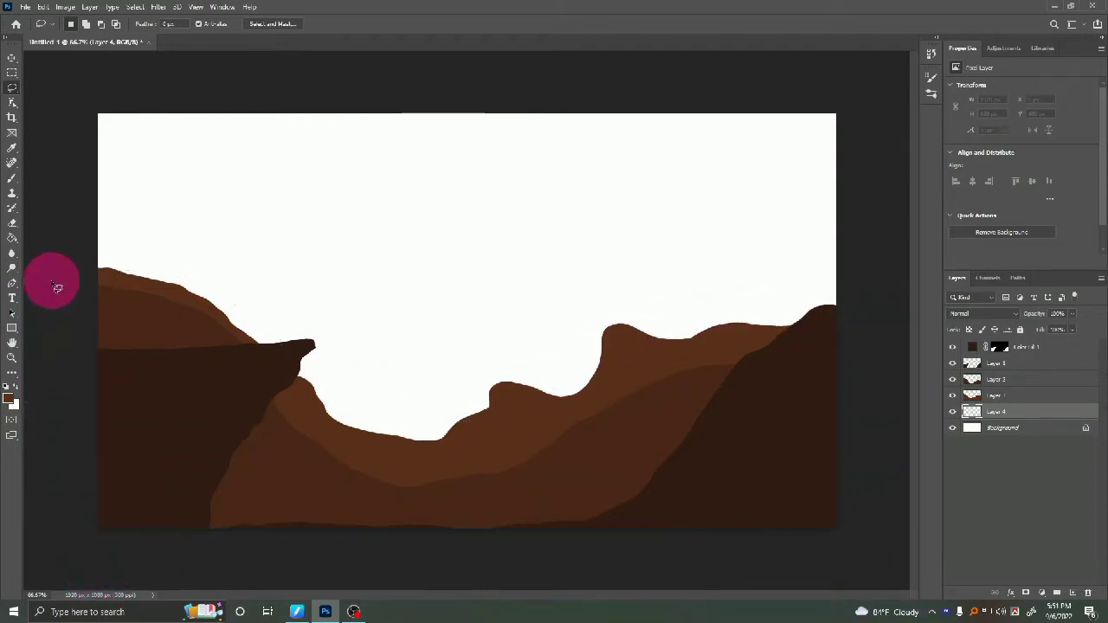
{"action": "left_click", "coordinate": [9, 398]}
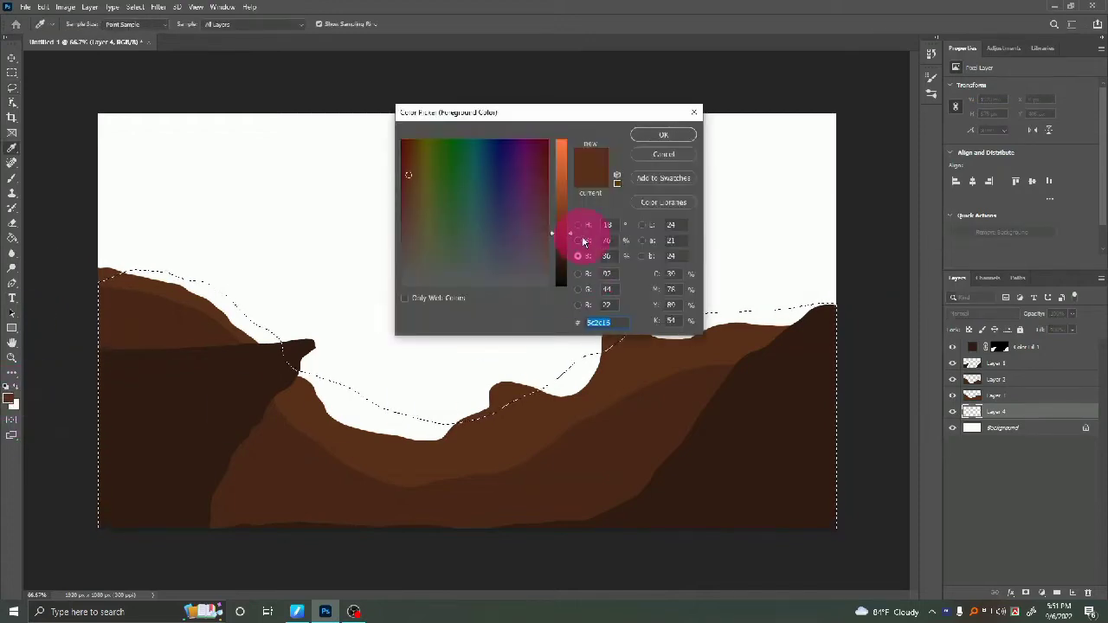
{"action": "left_click", "coordinate": [663, 135]}
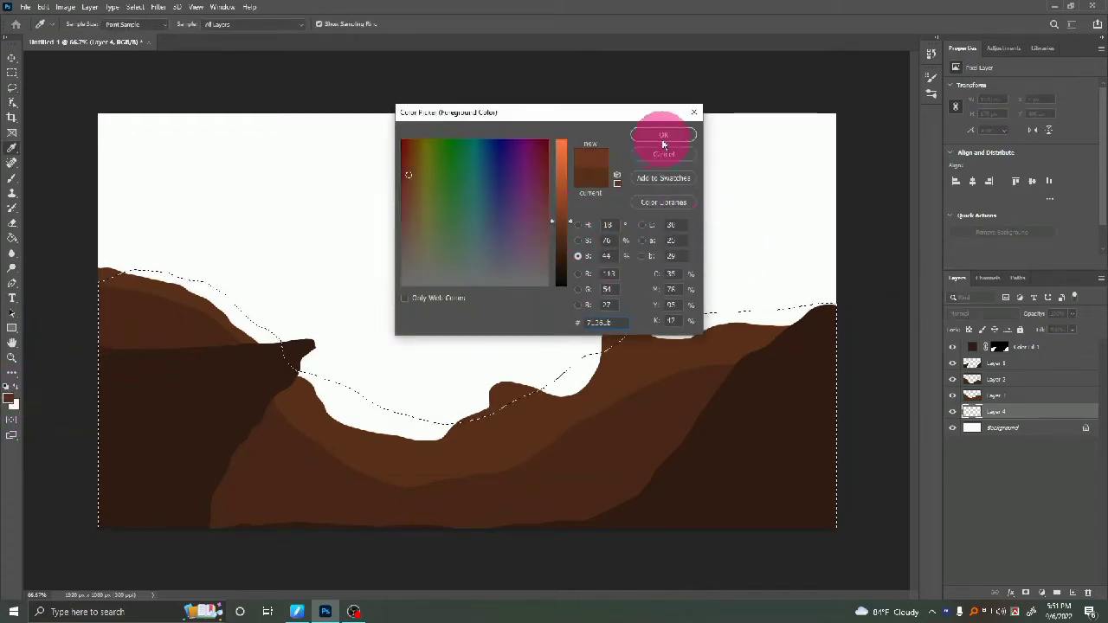
{"action": "left_click", "coordinate": [12, 237]}
{"action": "left_click", "coordinate": [217, 307]}
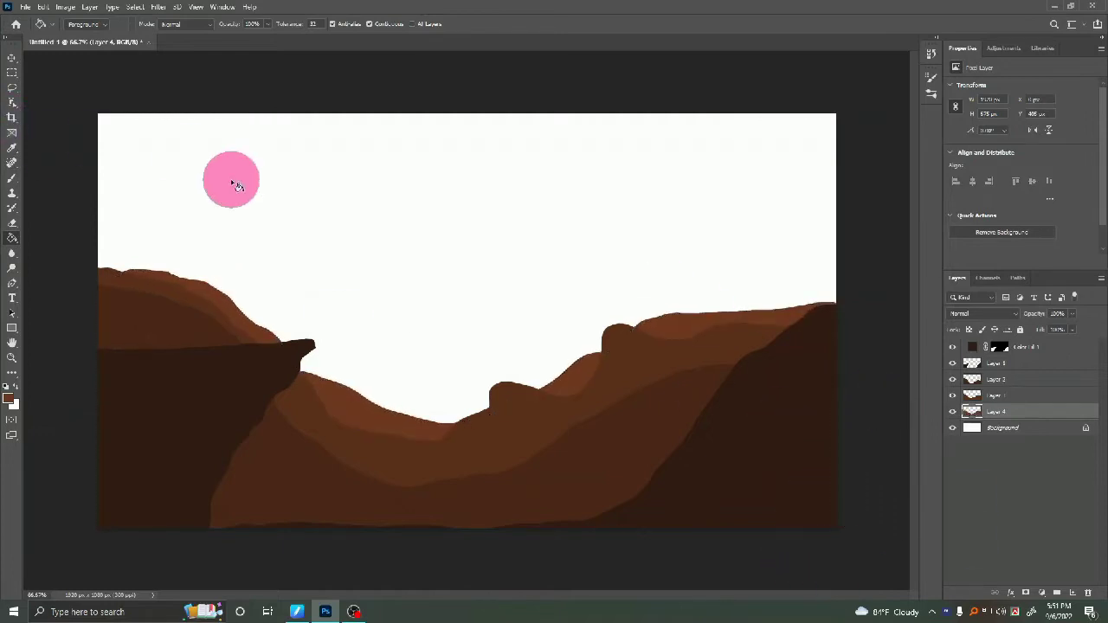
Select the Background and add an empty Layer 5 above it.
{"action": "left_click", "coordinate": [722, 322]}
{"action": "left_click", "coordinate": [1007, 428]}
{"action": "left_click", "coordinate": [1072, 591]}
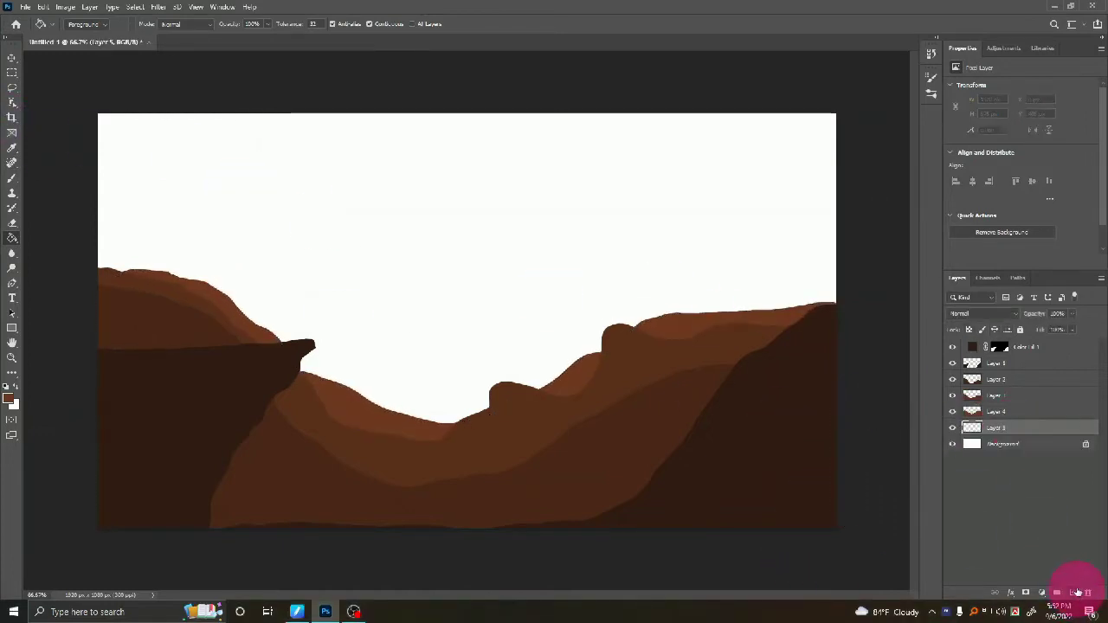
On Layer 5, lasso a tall central peak, fill it with lighter orange-brown, and deselect.
{"action": "left_click", "coordinate": [11, 86]}
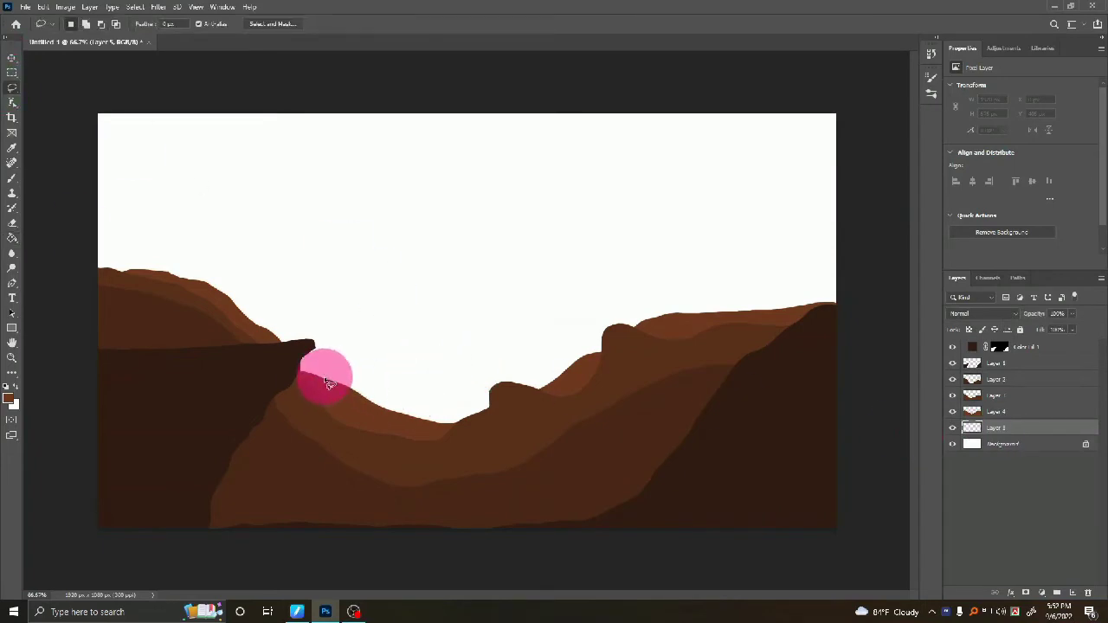
{"action": "mouse_move", "coordinate": [325, 381]}
{"action": "left_mouse_down"}
{"action": "mouse_move", "coordinate": [740, 401]}
{"action": "mouse_move", "coordinate": [445, 494]}
{"action": "mouse_move", "coordinate": [314, 384]}
{"action": "left_mouse_up"}
{"action": "left_click", "coordinate": [8, 397]}
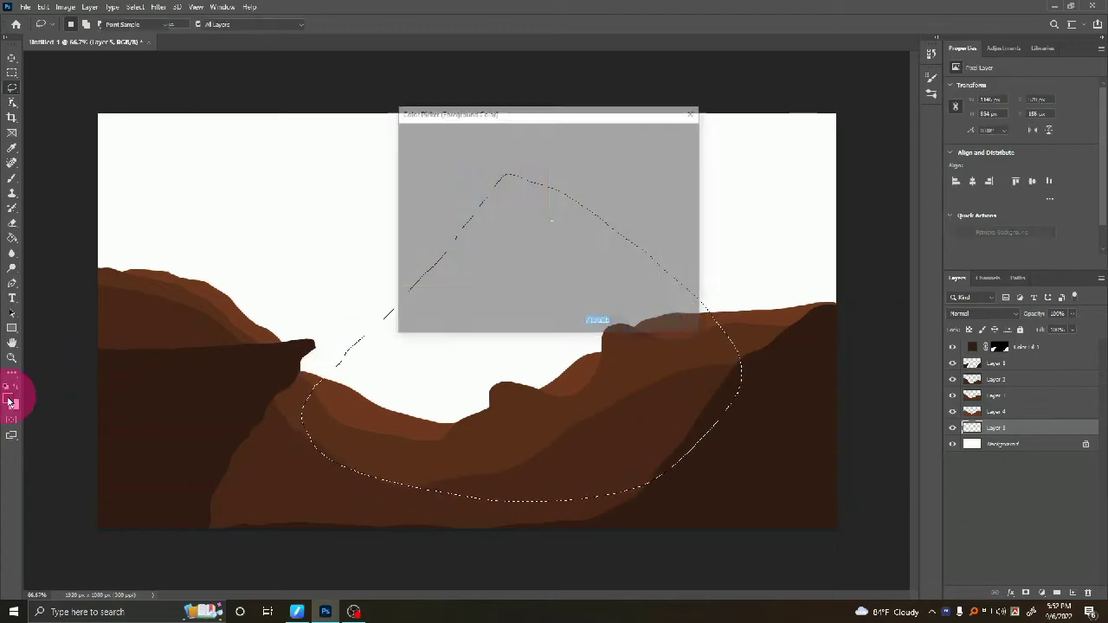
{"action": "mouse_move", "coordinate": [557, 222]}
{"action": "left_mouse_down"}
{"action": "mouse_move", "coordinate": [562, 185]}
{"action": "mouse_move", "coordinate": [569, 194]}
{"action": "left_mouse_up"}
{"action": "left_click", "coordinate": [663, 135]}
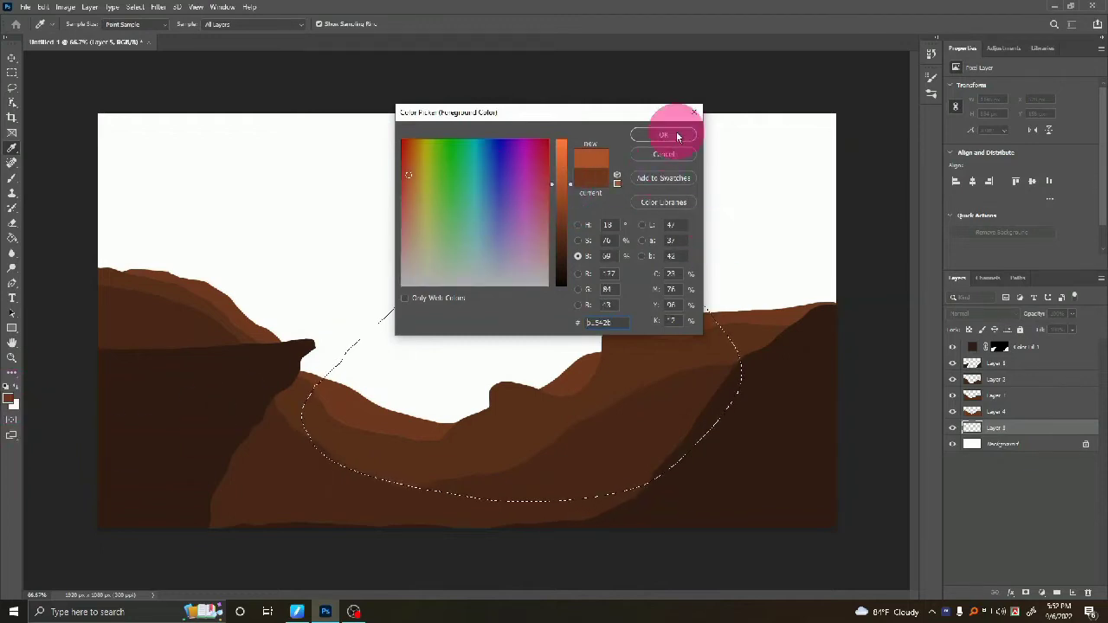
{"action": "left_click", "coordinate": [12, 240]}
{"action": "left_click", "coordinate": [544, 321]}
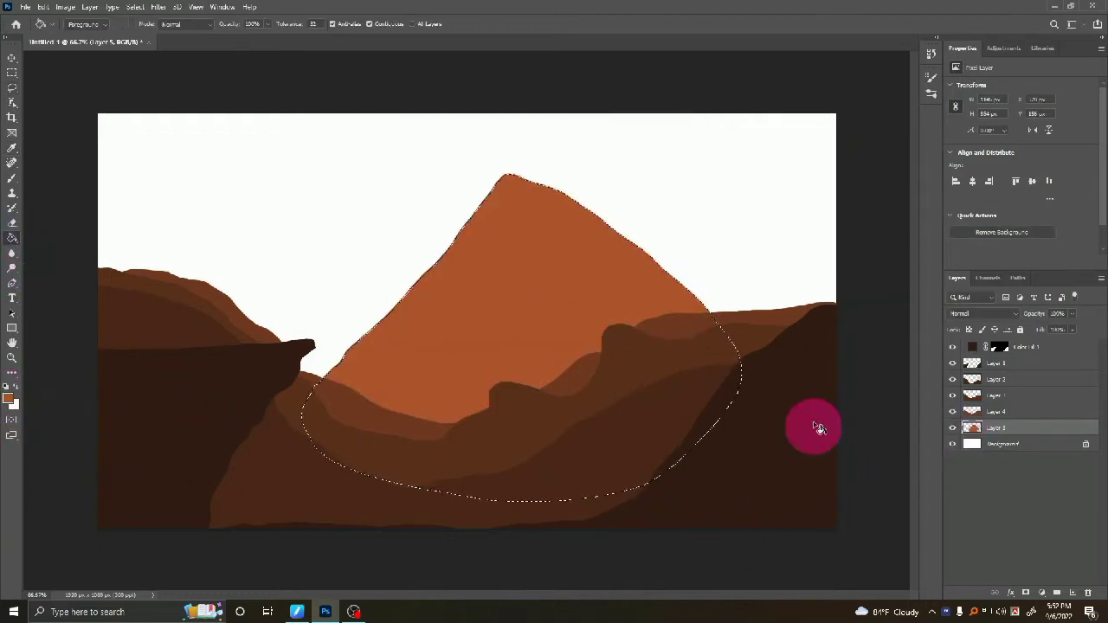
{"action": "key", "text": "v"}
{"action": "left_click", "coordinate": [681, 335]}
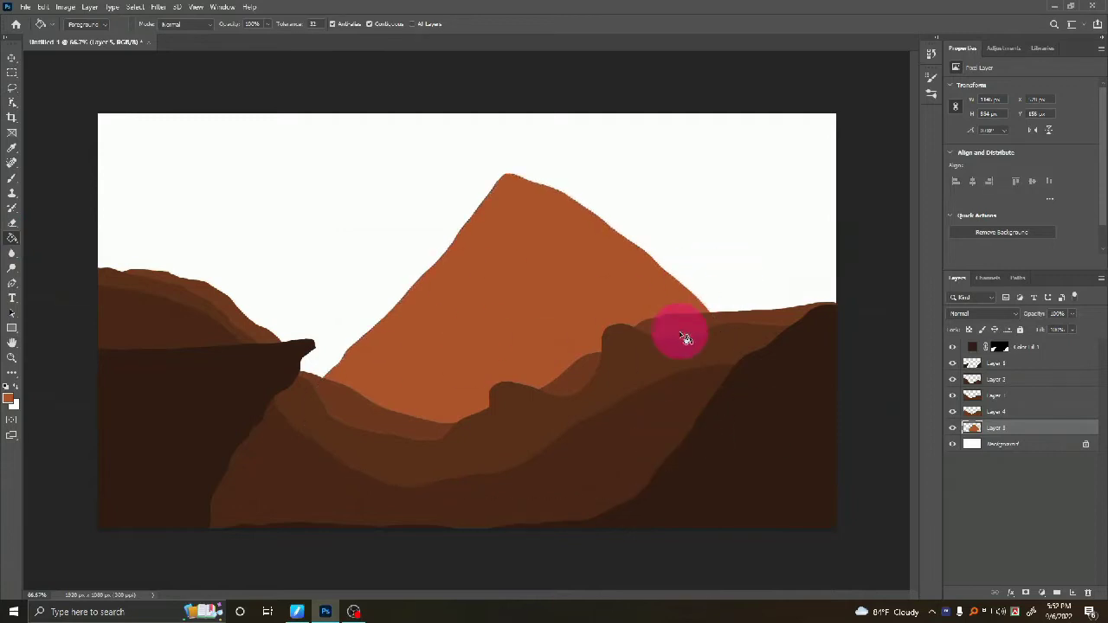
Add Layer 6 above the Background and fill it orange for the sky.
{"action": "left_click", "coordinate": [697, 308]}
{"action": "key", "text": "g"}
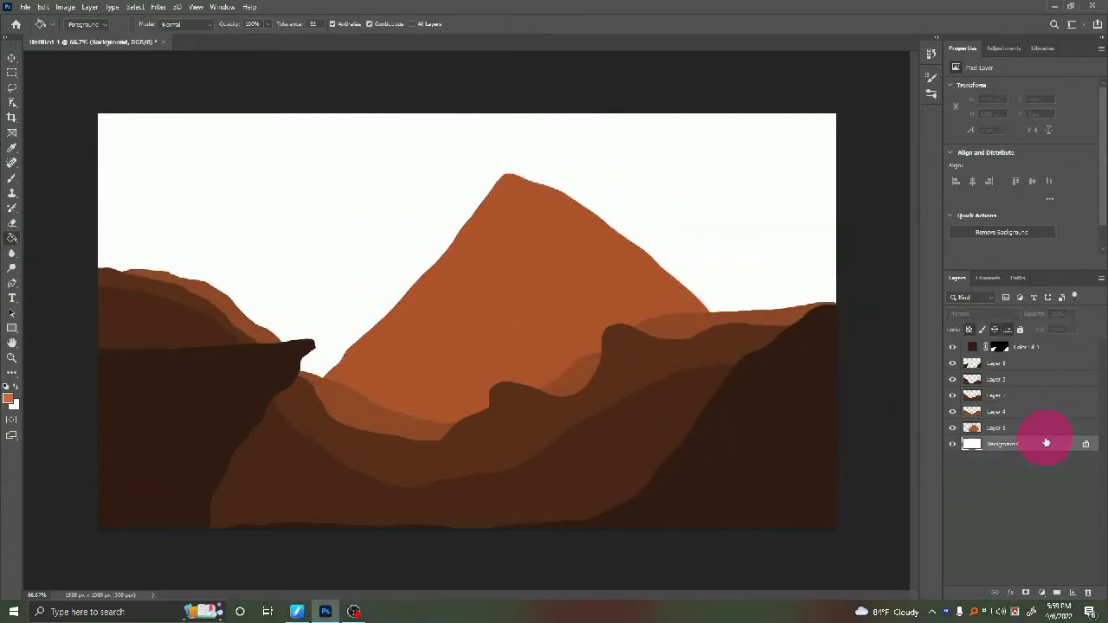
{"action": "left_click", "coordinate": [1072, 592]}
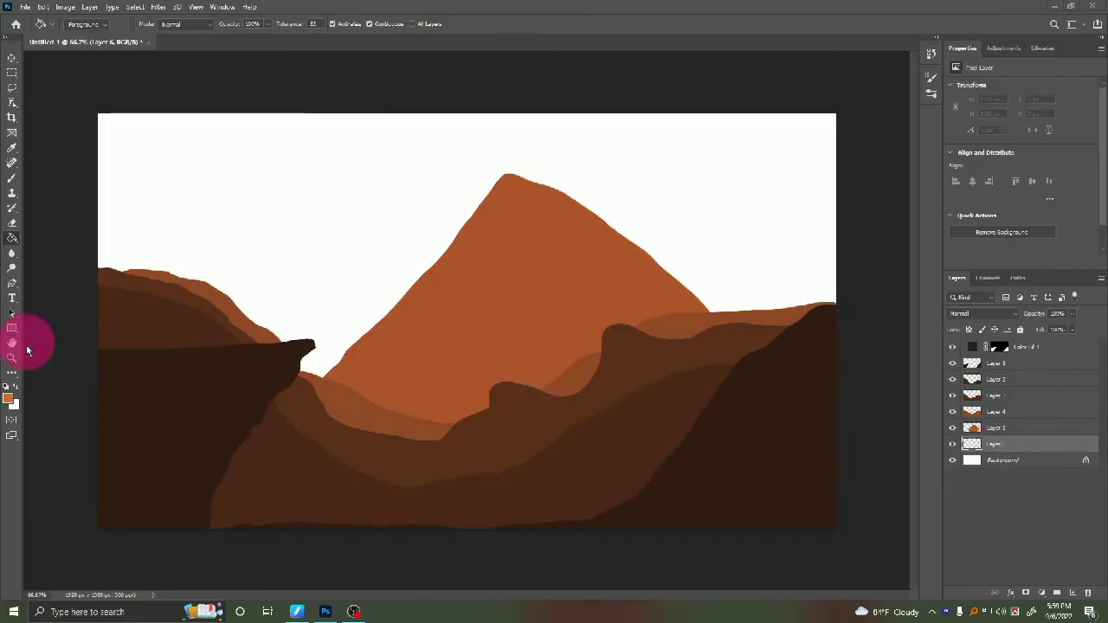
{"action": "left_click", "coordinate": [7, 398]}
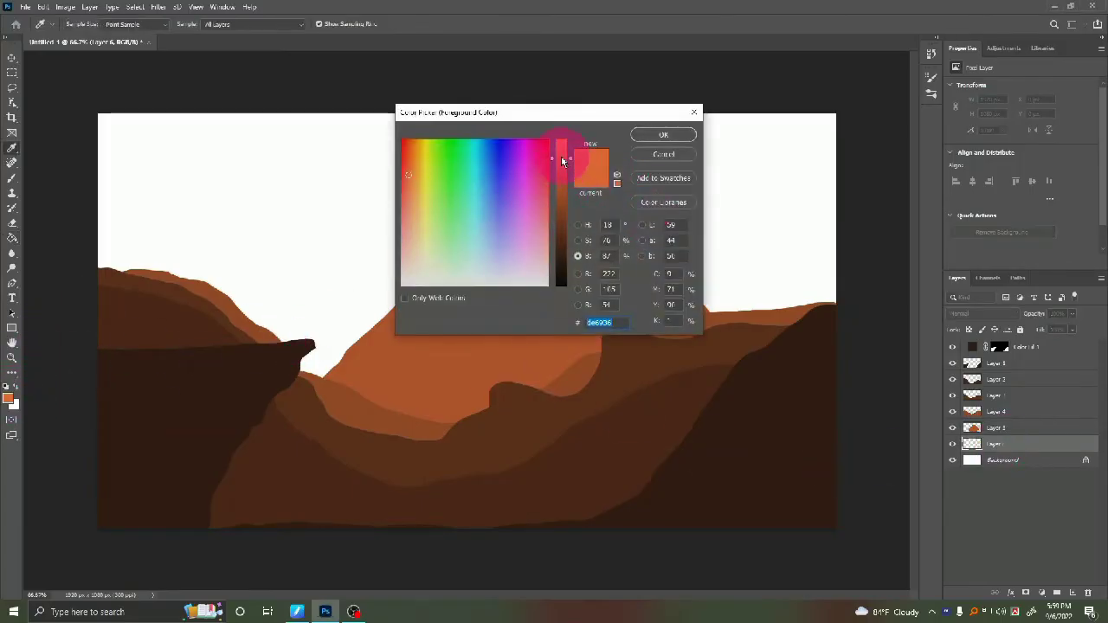
{"action": "left_click", "coordinate": [405, 171]}
{"action": "left_click_drag", "start_coordinate": [405, 170], "coordinate": [411, 167]}
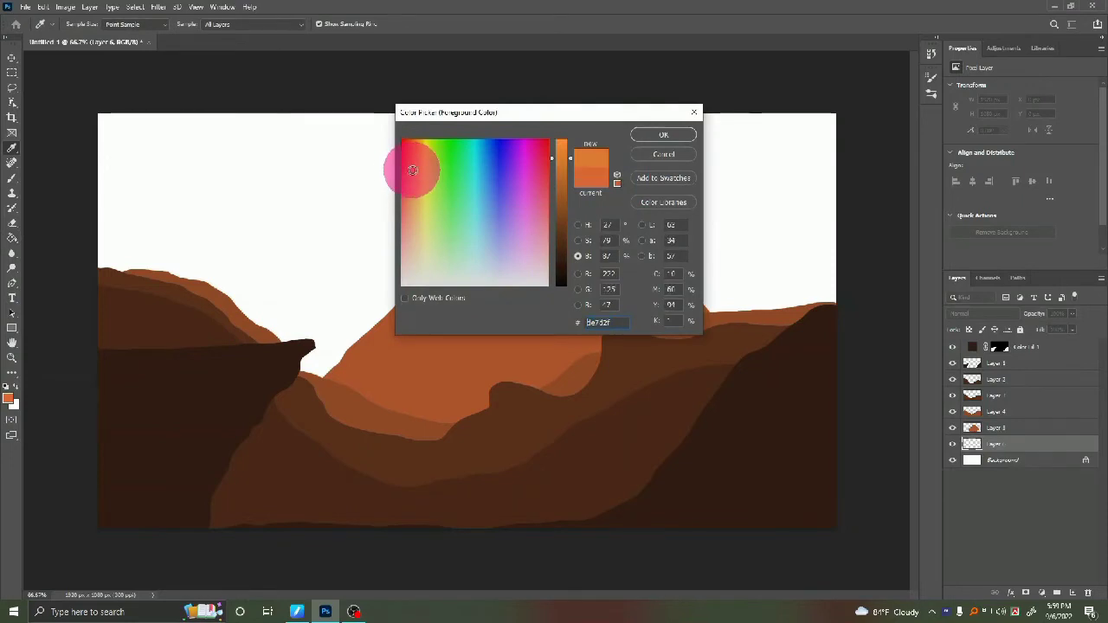
{"action": "left_click_drag", "start_coordinate": [412, 166], "coordinate": [418, 179]}
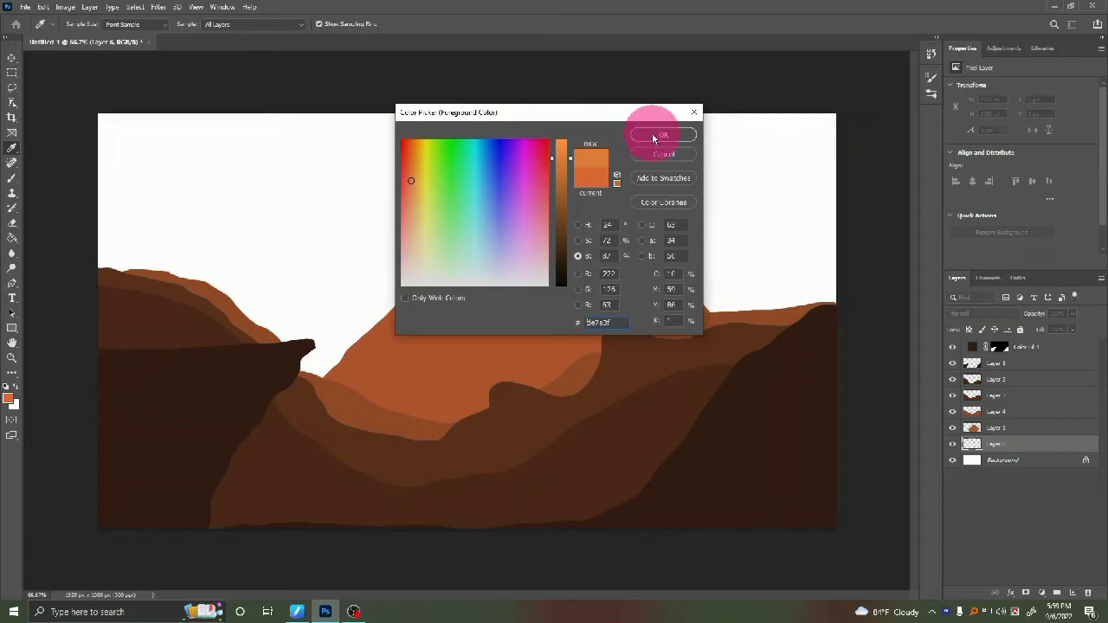
{"action": "left_click", "coordinate": [658, 134]}
{"action": "left_click", "coordinate": [11, 238]}
{"action": "left_click", "coordinate": [487, 213]}
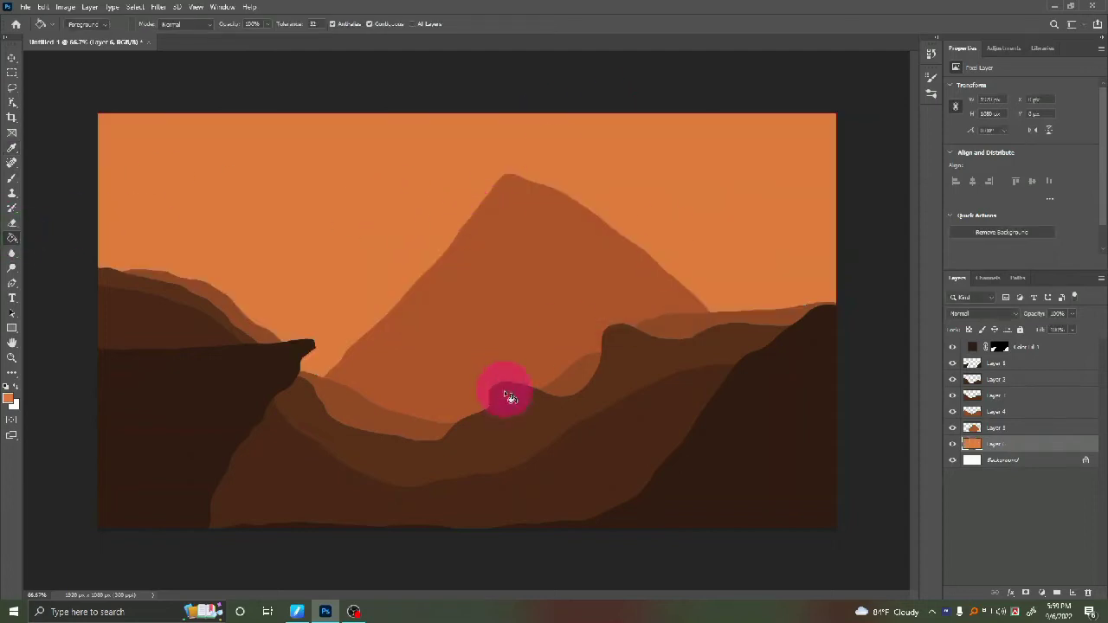
Soften the orange sky layer to 80% opacity and about 91% fill.
{"action": "left_click", "coordinate": [1074, 329]}
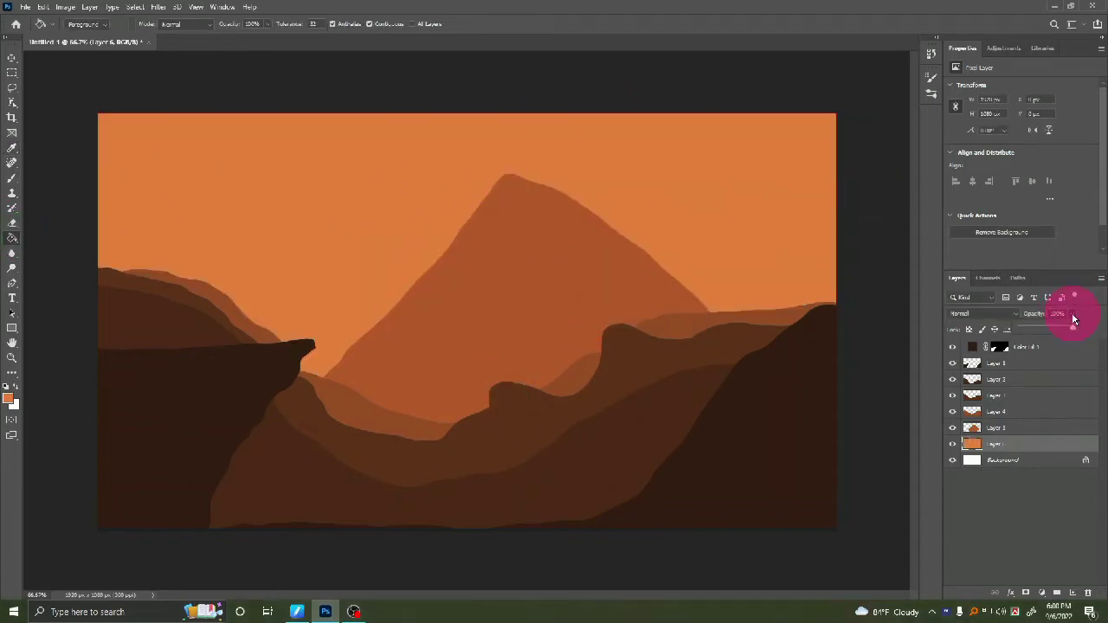
{"action": "left_click_drag", "start_coordinate": [1073, 320], "coordinate": [1070, 329]}
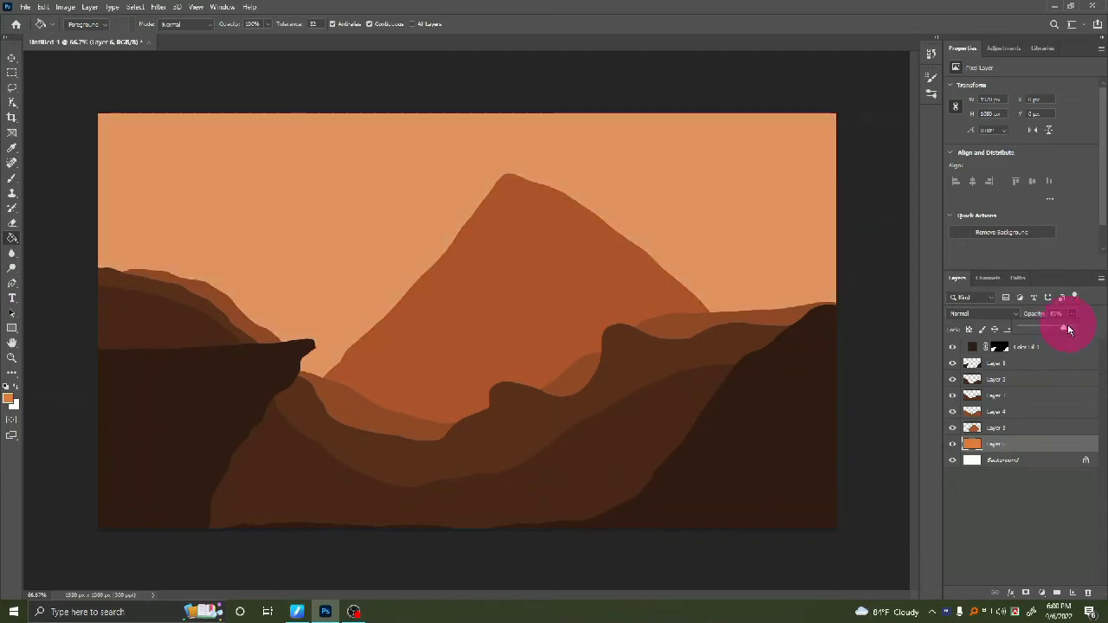
{"action": "left_click", "coordinate": [1077, 330]}
{"action": "left_click_drag", "start_coordinate": [1073, 346], "coordinate": [1067, 345]}
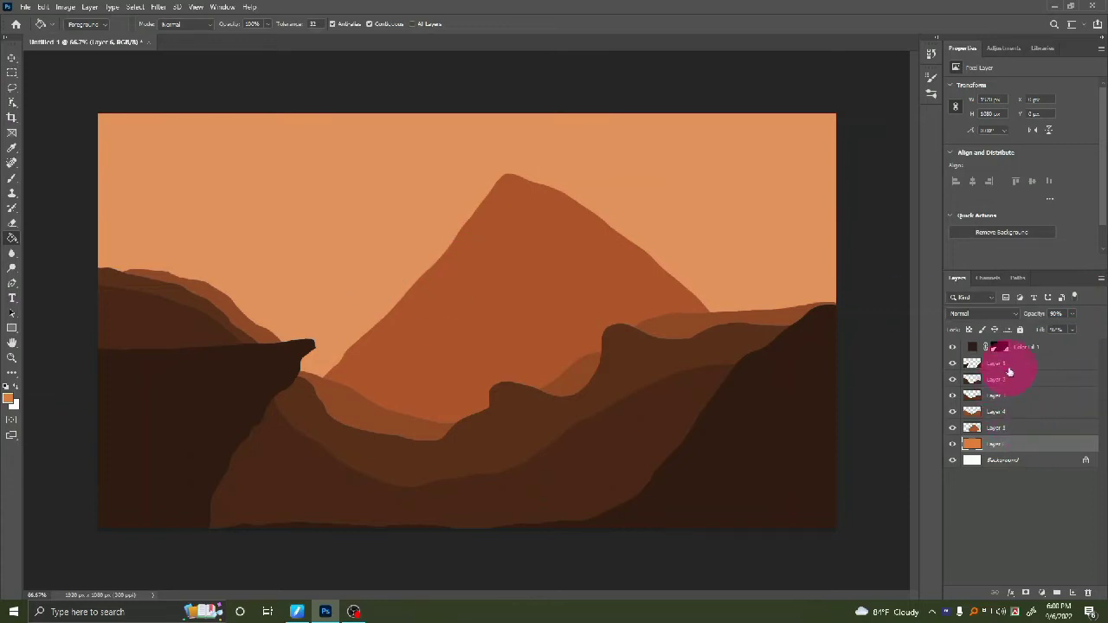
Add a new top Layer 7 and draw a circular Elliptical Marquee selection in the upper sky.
{"action": "left_click", "coordinate": [1069, 346]}
{"action": "left_click", "coordinate": [1072, 594]}
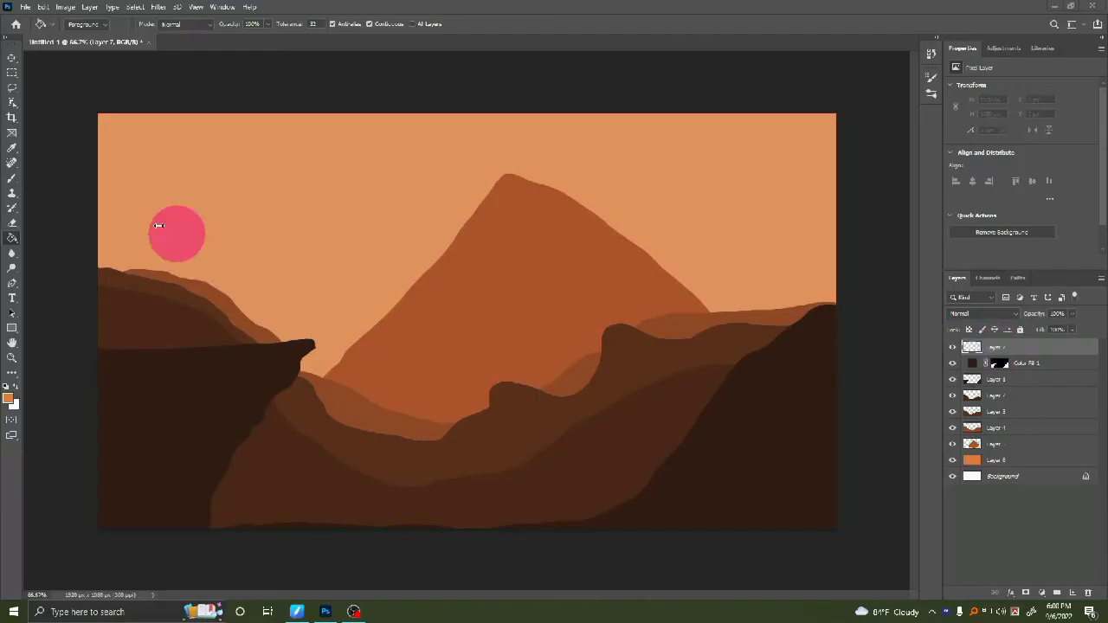
{"action": "right_click", "coordinate": [10, 73]}
{"action": "left_click", "coordinate": [52, 83]}
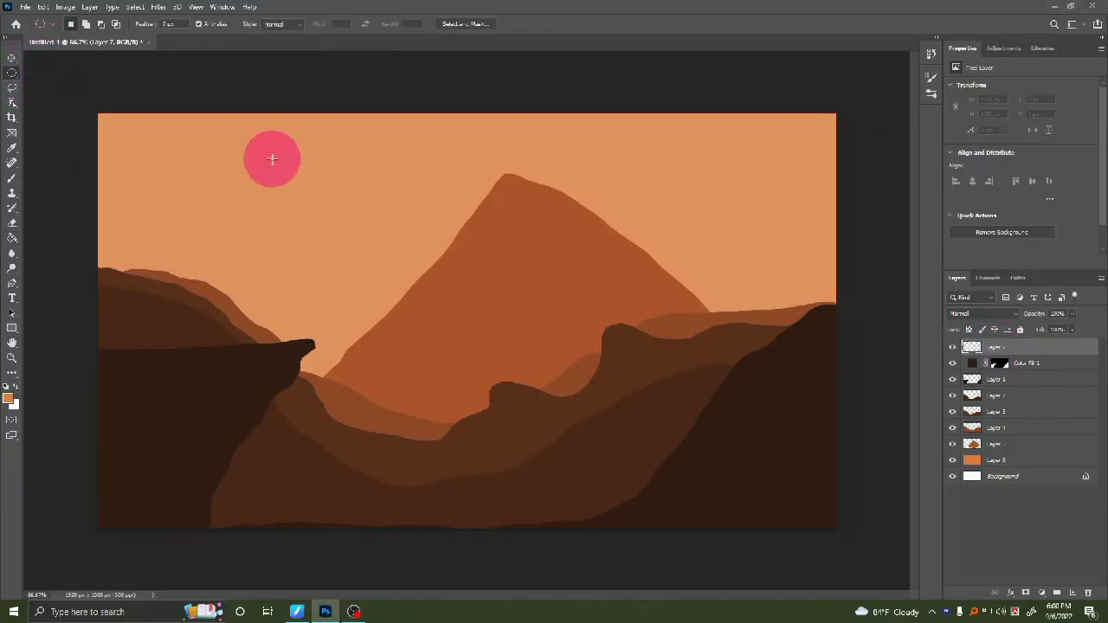
{"action": "left_click_drag", "start_coordinate": [328, 129], "coordinate": [404, 210]}
Choose a pale peach foreground colour at full brightness and low saturation.
{"action": "left_click", "coordinate": [11, 395]}
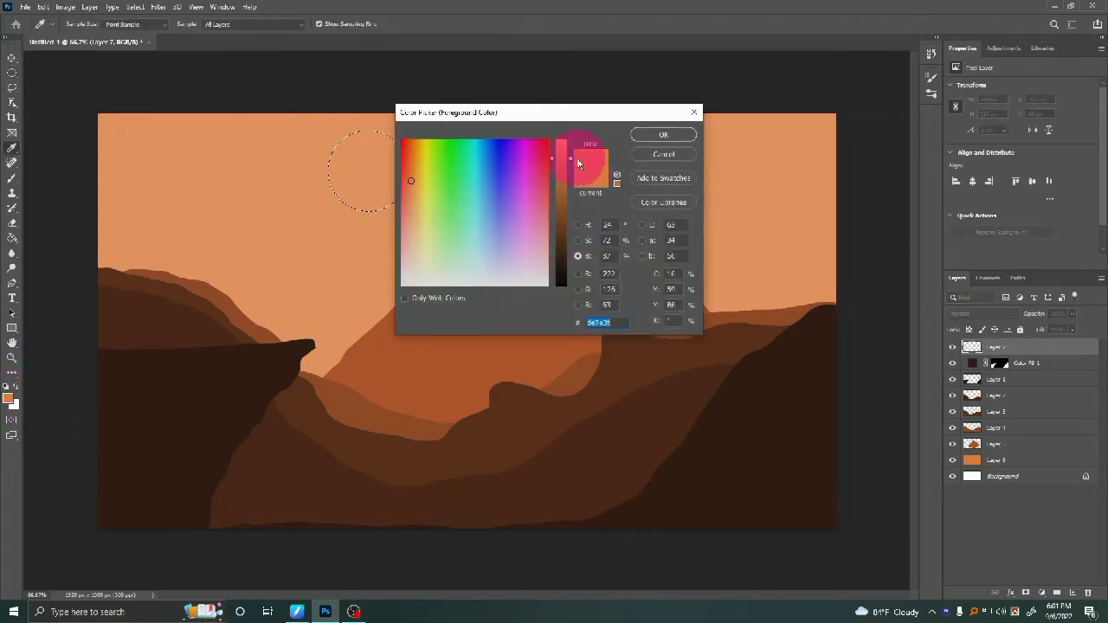
{"action": "left_click_drag", "start_coordinate": [571, 161], "coordinate": [573, 122]}
{"action": "left_click", "coordinate": [577, 241]}
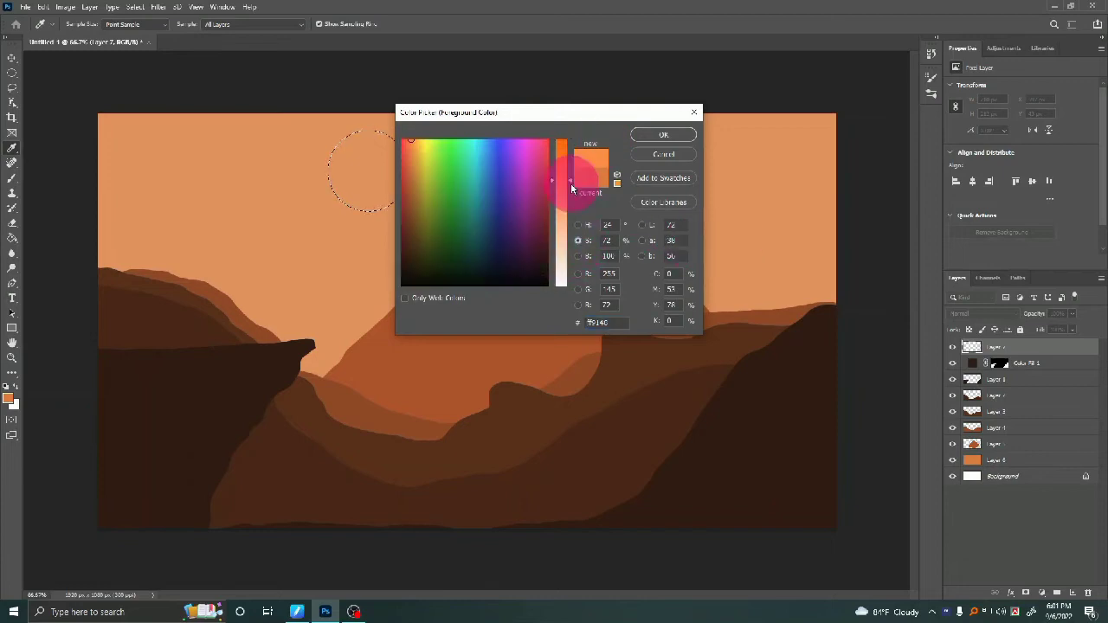
{"action": "left_click_drag", "start_coordinate": [572, 183], "coordinate": [578, 229]}
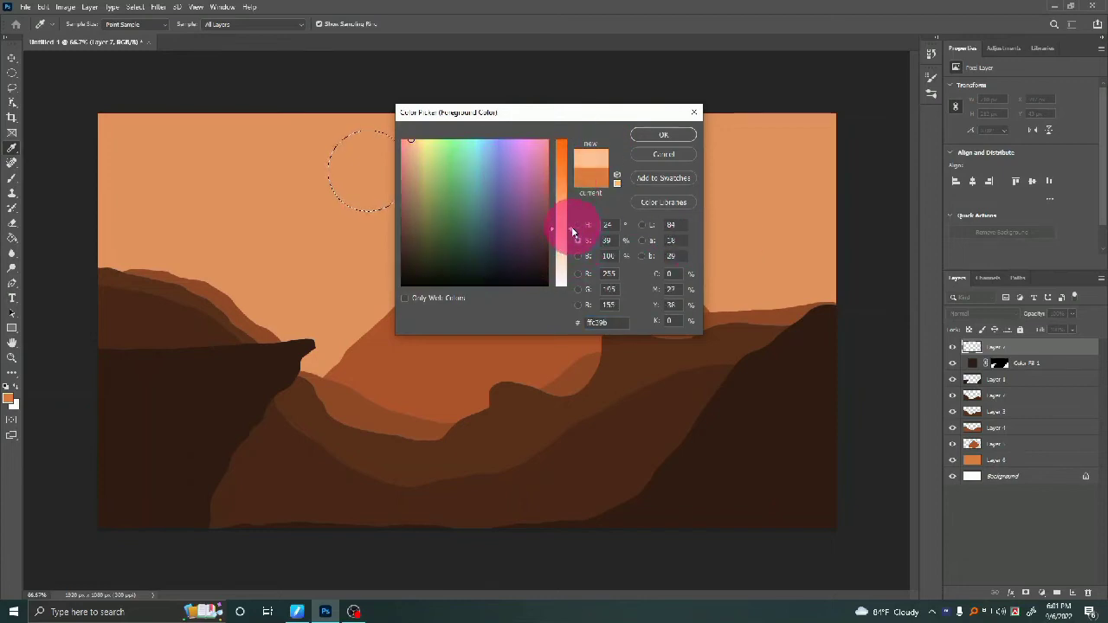
{"action": "left_click_drag", "start_coordinate": [576, 248], "coordinate": [577, 245]}
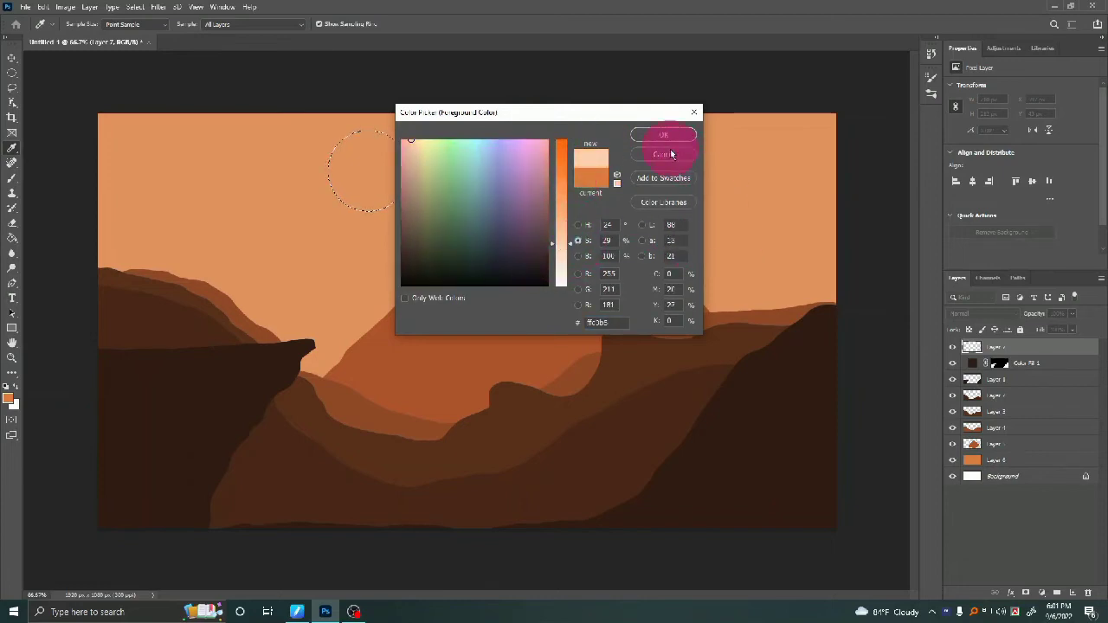
{"action": "left_click", "coordinate": [659, 135]}
Fill the circle with peach and move the sun closer to the peak.
{"action": "left_click", "coordinate": [12, 238]}
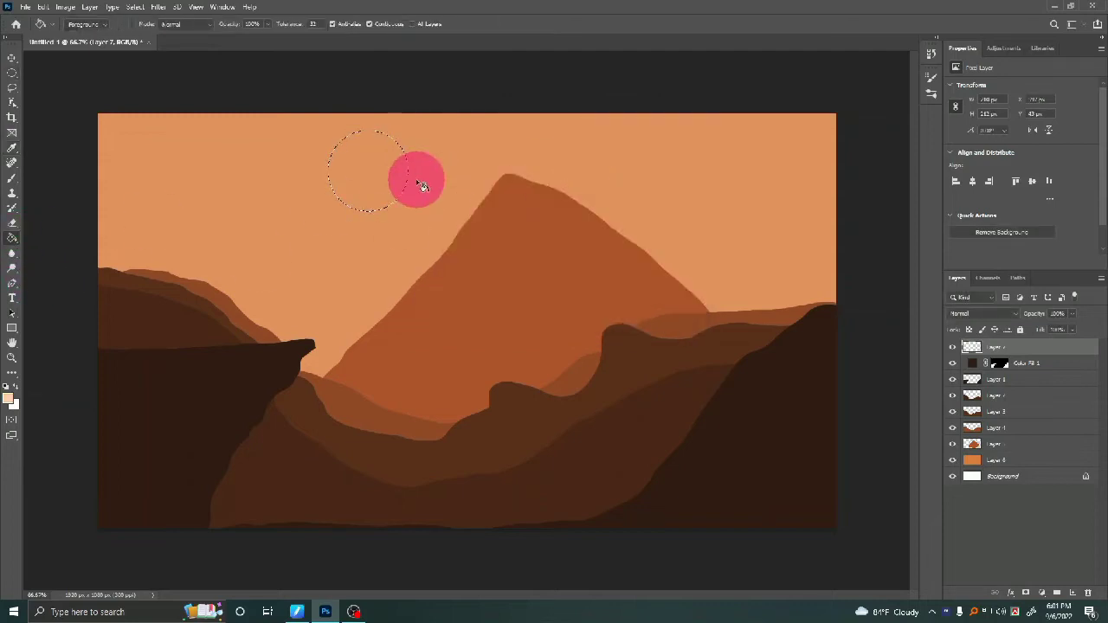
{"action": "left_click", "coordinate": [394, 173]}
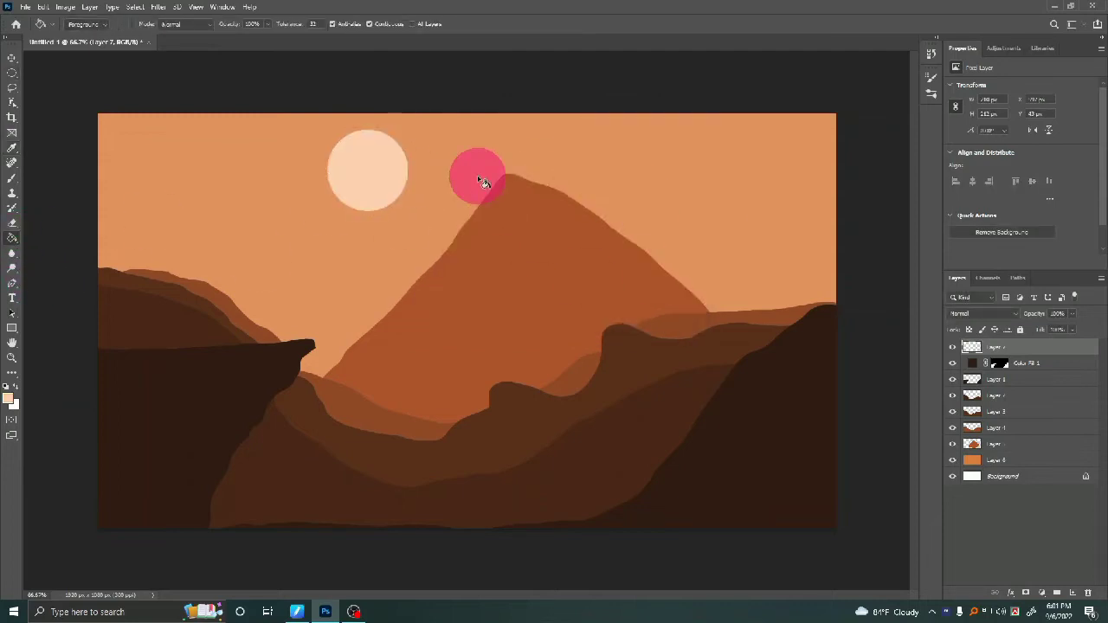
{"action": "left_click", "coordinate": [13, 57]}
{"action": "mouse_move", "coordinate": [366, 172]}
{"action": "left_mouse_down"}
{"action": "mouse_move", "coordinate": [307, 155]}
{"action": "mouse_move", "coordinate": [402, 175]}
{"action": "left_mouse_up"}
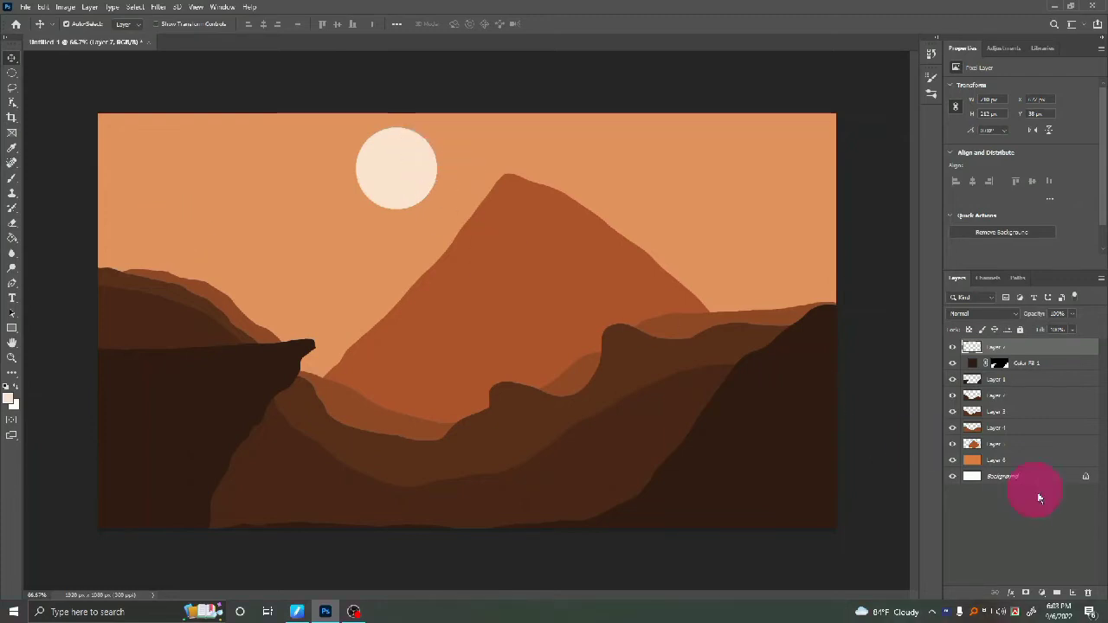
Add empty Layer 8 above the central peak layer and clip it to the mountain.
{"action": "left_click", "coordinate": [1004, 444]}
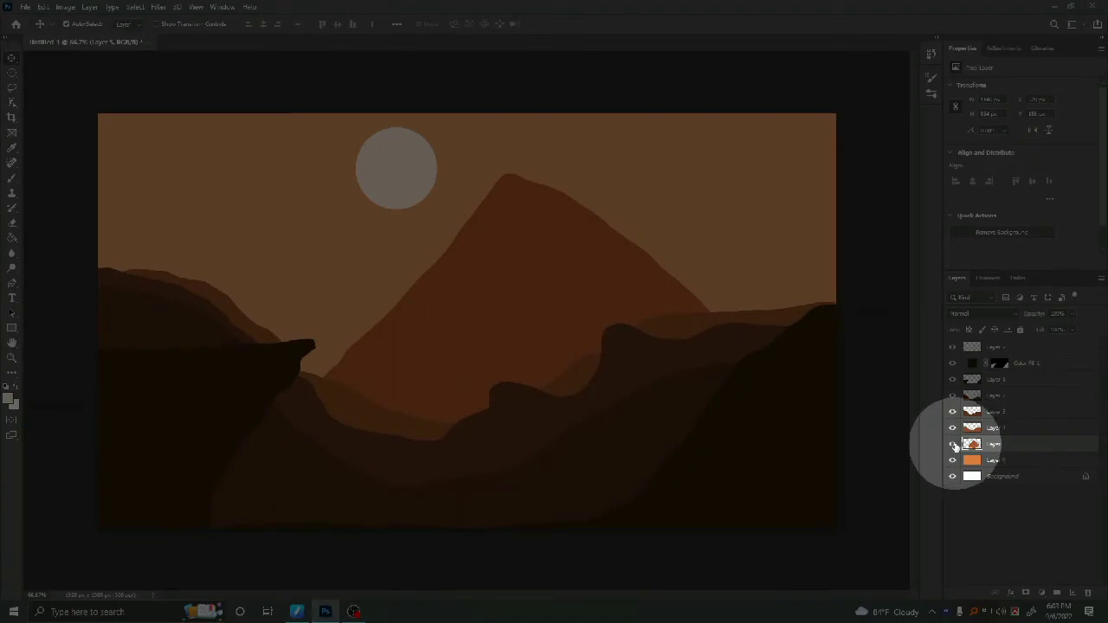
{"action": "left_click", "coordinate": [954, 445]}
{"action": "left_click", "coordinate": [953, 445]}
{"action": "left_click", "coordinate": [953, 445]}
{"action": "left_click", "coordinate": [953, 445]}
{"action": "left_click", "coordinate": [953, 445]}
{"action": "left_click", "coordinate": [1031, 445]}
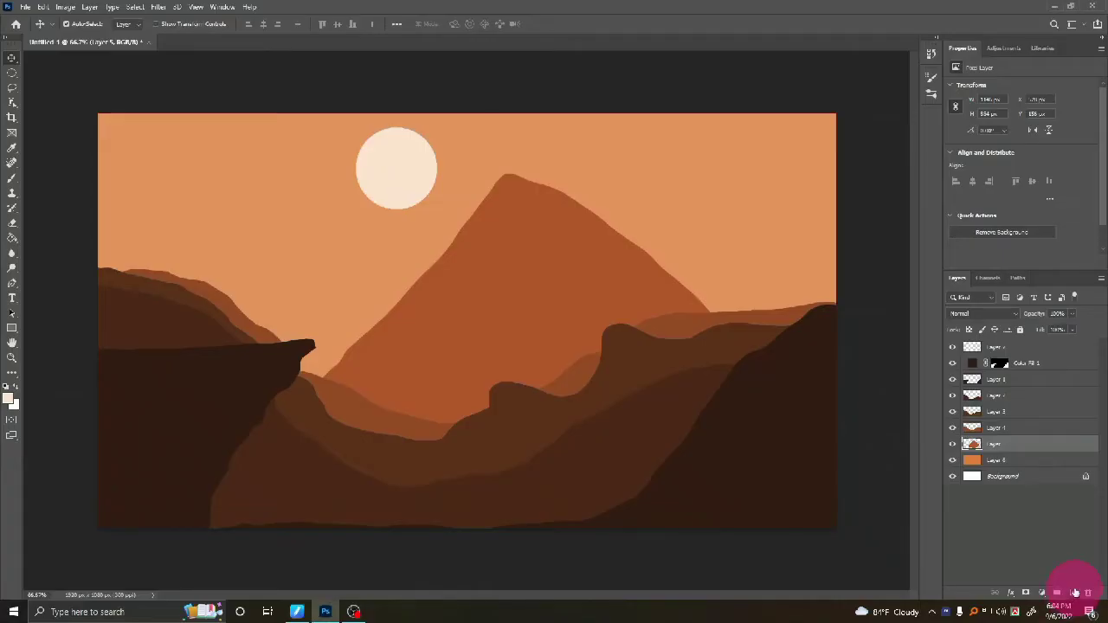
{"action": "left_click", "coordinate": [1074, 594]}
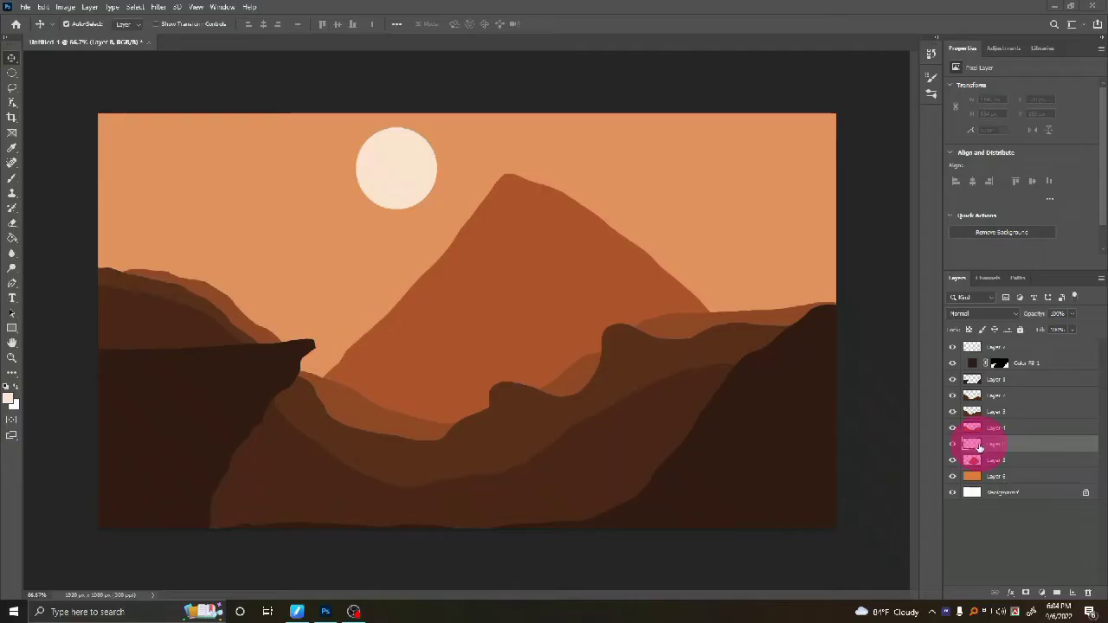
{"action": "mouse_move", "coordinate": [979, 448]}
{"action": "left_mouse_down"}
{"action": "mouse_move", "coordinate": [984, 476]}
{"action": "mouse_move", "coordinate": [981, 446]}
{"action": "left_mouse_up"}
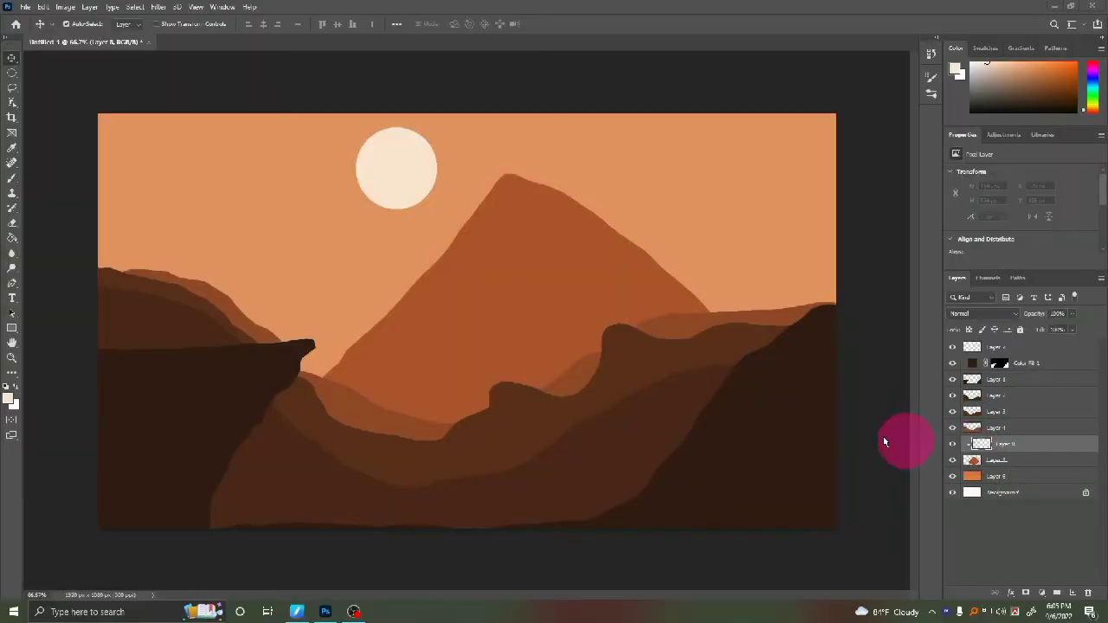
Fill a pale strip along the mountain's left slope and set the layer opacity to 60%.
{"action": "left_click", "coordinate": [10, 92]}
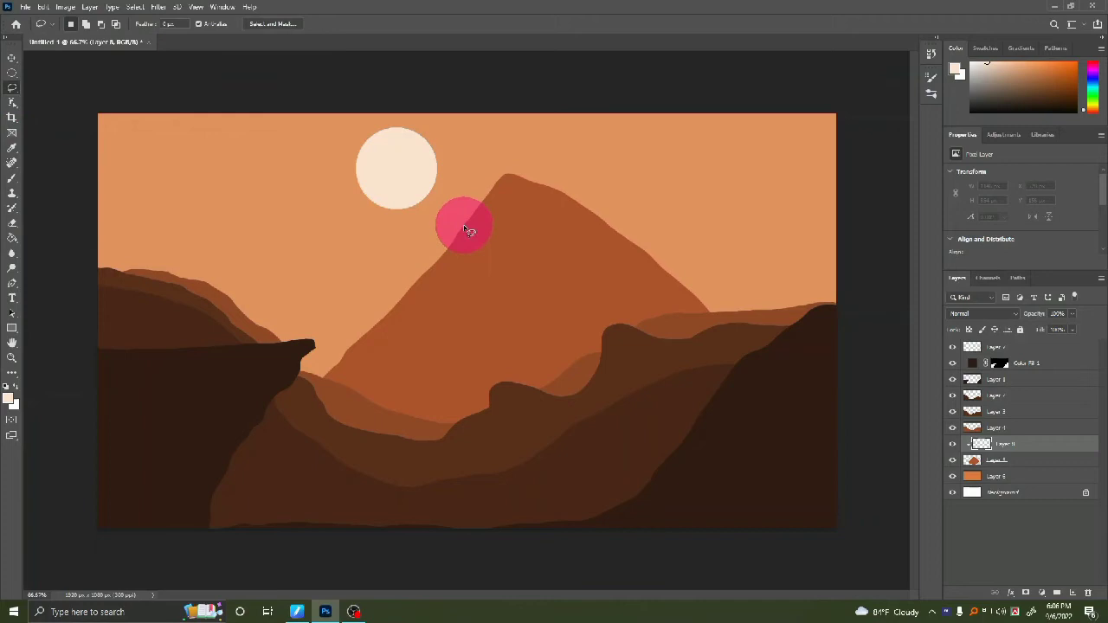
{"action": "mouse_move", "coordinate": [478, 223]}
{"action": "left_mouse_down"}
{"action": "mouse_move", "coordinate": [462, 256]}
{"action": "mouse_move", "coordinate": [395, 292]}
{"action": "mouse_move", "coordinate": [452, 220]}
{"action": "mouse_move", "coordinate": [478, 218]}
{"action": "left_mouse_up"}
{"action": "left_click", "coordinate": [12, 238]}
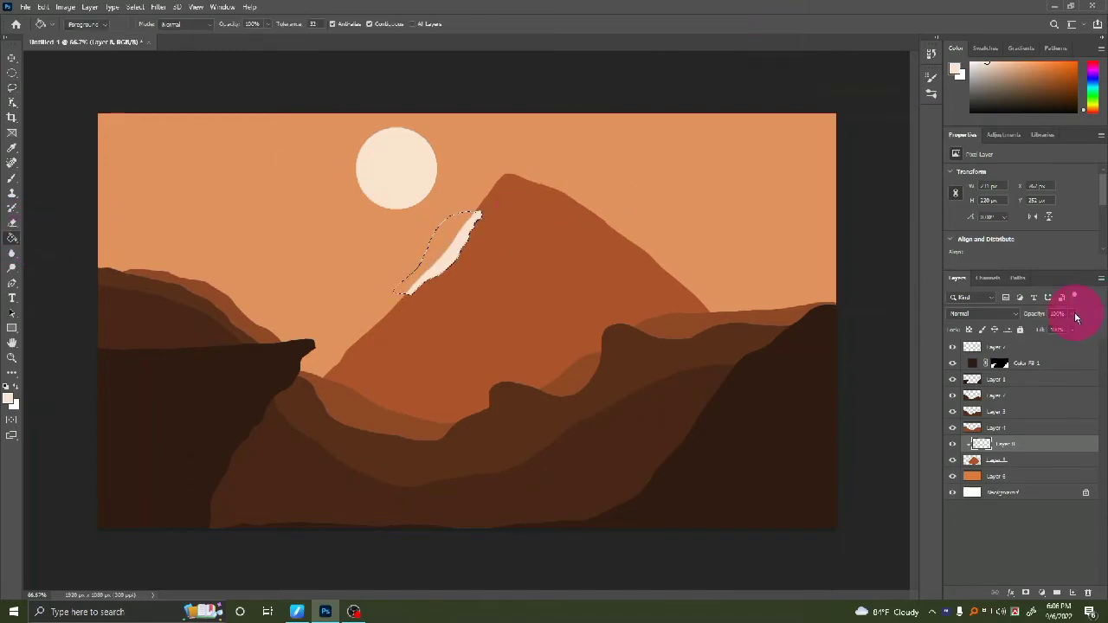
{"action": "mouse_move", "coordinate": [1070, 331]}
{"action": "left_mouse_down"}
{"action": "mouse_move", "coordinate": [1058, 331]}
{"action": "mouse_move", "coordinate": [1078, 317]}
{"action": "left_mouse_up"}
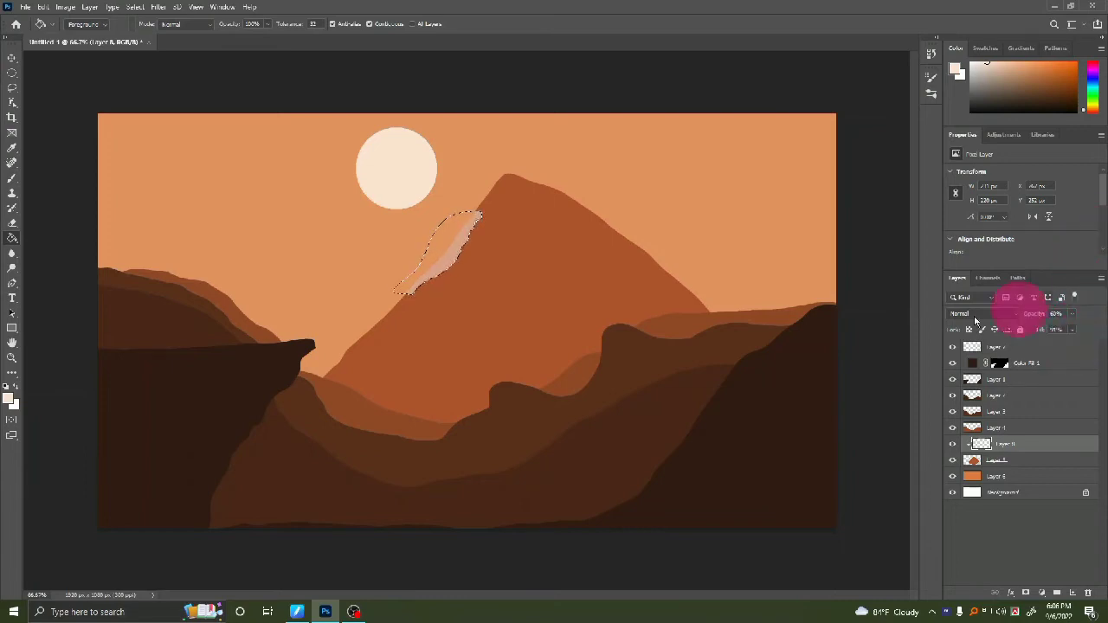
{"action": "left_click", "coordinate": [500, 198]}
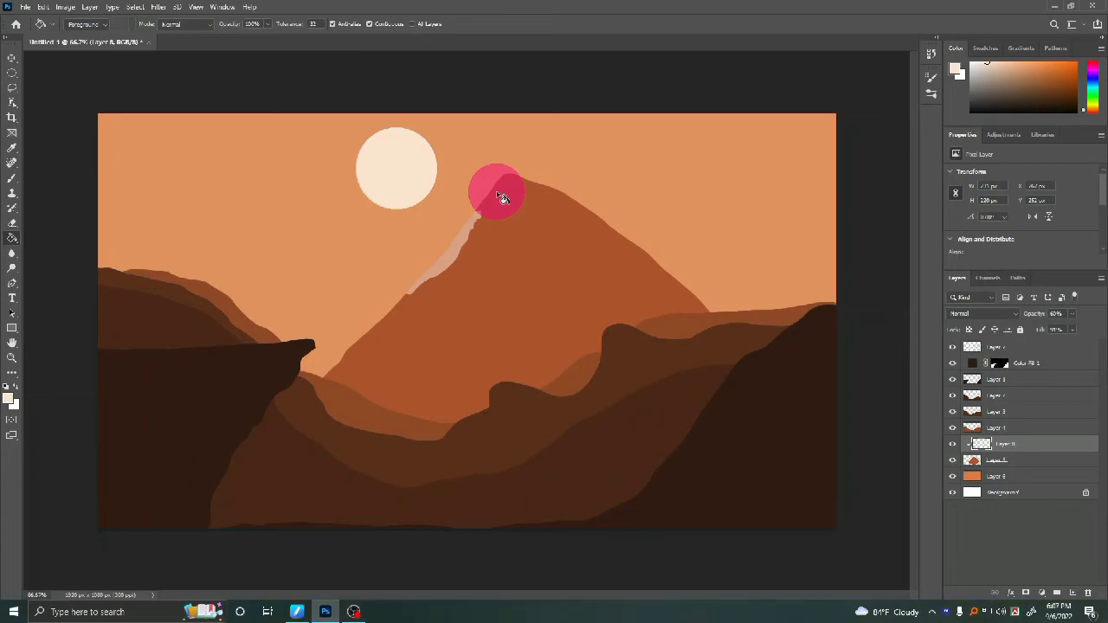
Add a small pale highlight patch lower on the mountain's left slope.
{"action": "left_click", "coordinate": [12, 88]}
{"action": "mouse_move", "coordinate": [439, 279]}
{"action": "left_mouse_down"}
{"action": "mouse_move", "coordinate": [439, 321]}
{"action": "mouse_move", "coordinate": [446, 297]}
{"action": "left_mouse_up"}
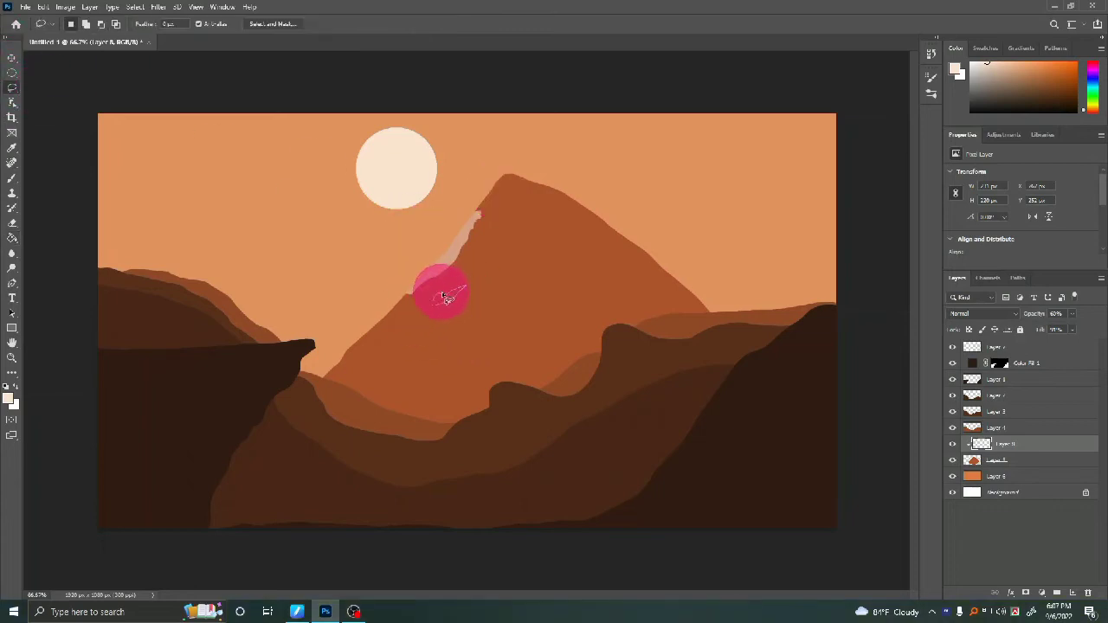
{"action": "left_click", "coordinate": [12, 237]}
{"action": "left_click", "coordinate": [452, 303]}
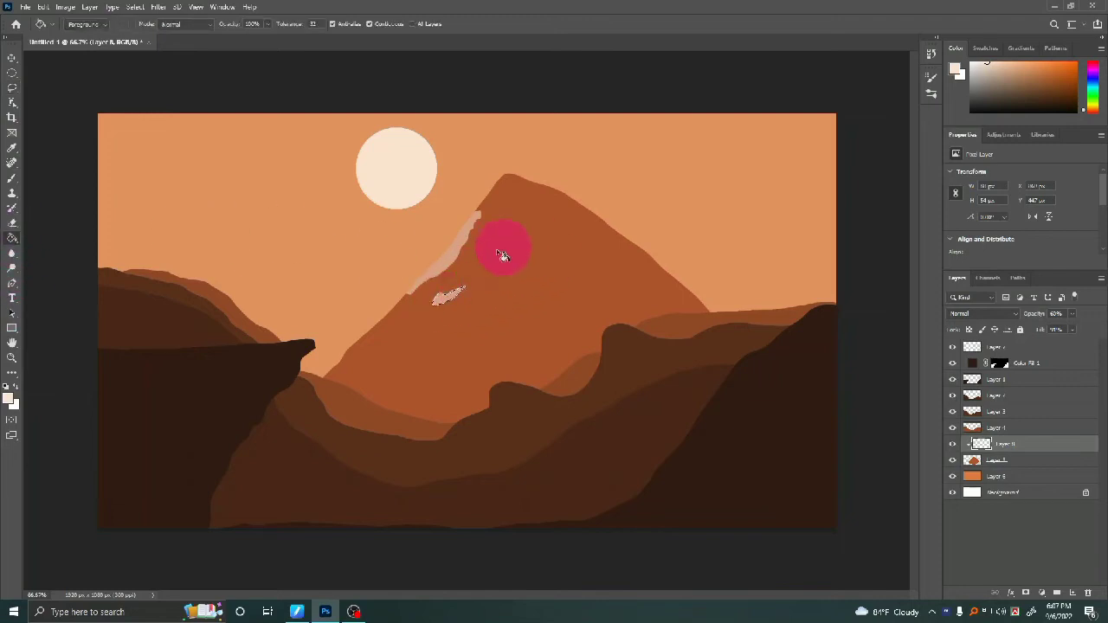
{"action": "left_click", "coordinate": [11, 87]}
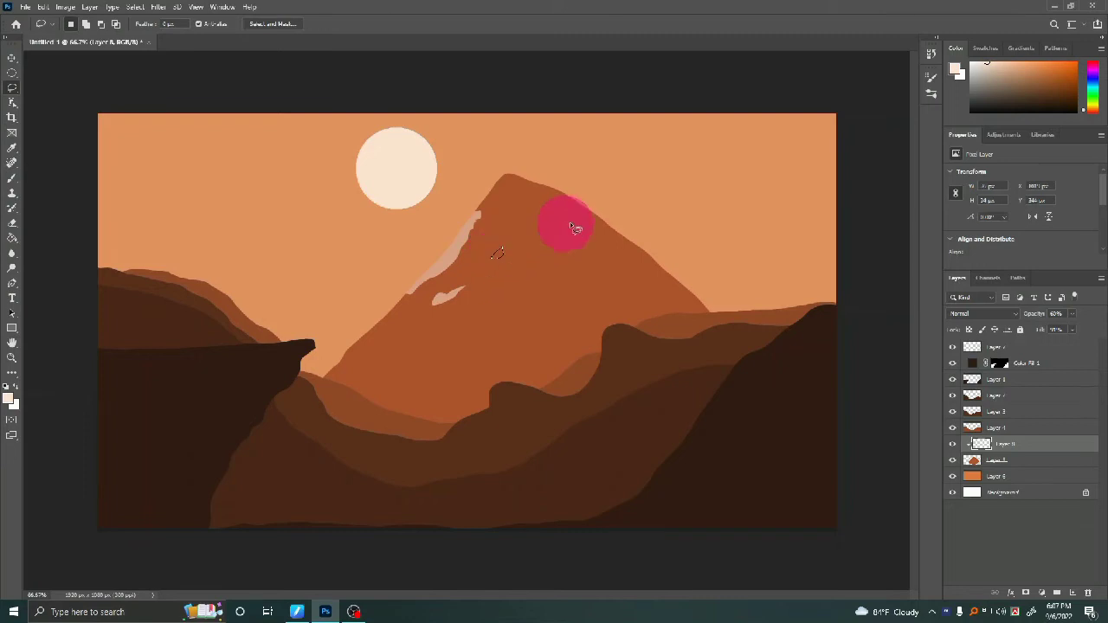
{"action": "left_click", "coordinate": [11, 237]}
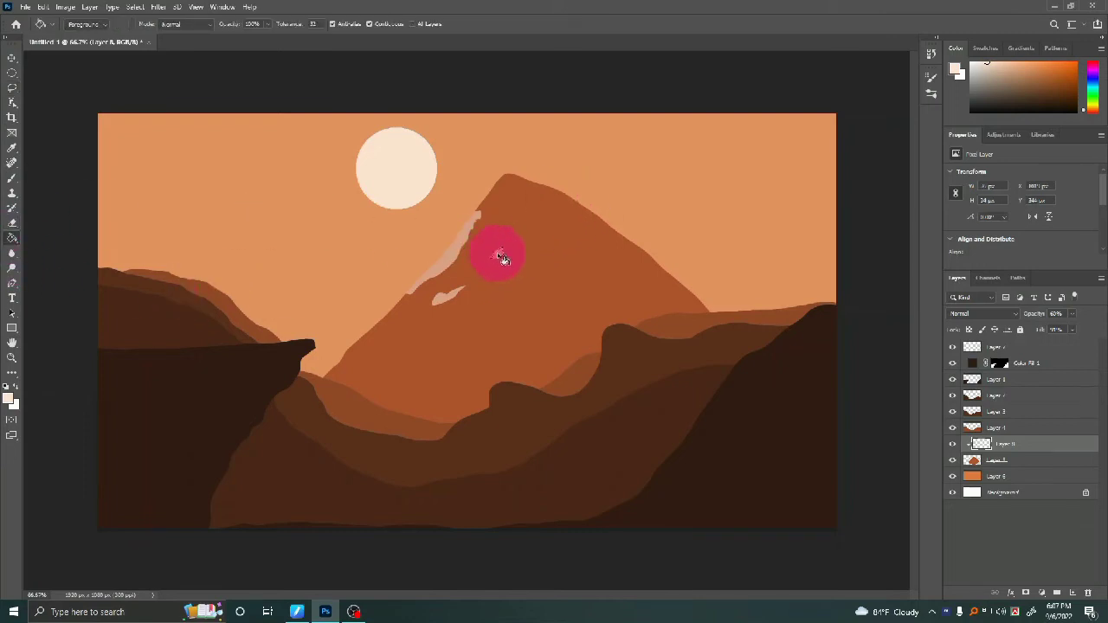
{"action": "left_click_drag", "start_coordinate": [996, 460], "coordinate": [1003, 430]}
Add a new layer above the dark cliff fill, clipped to Color Fill 1.
{"action": "left_click", "coordinate": [1000, 363]}
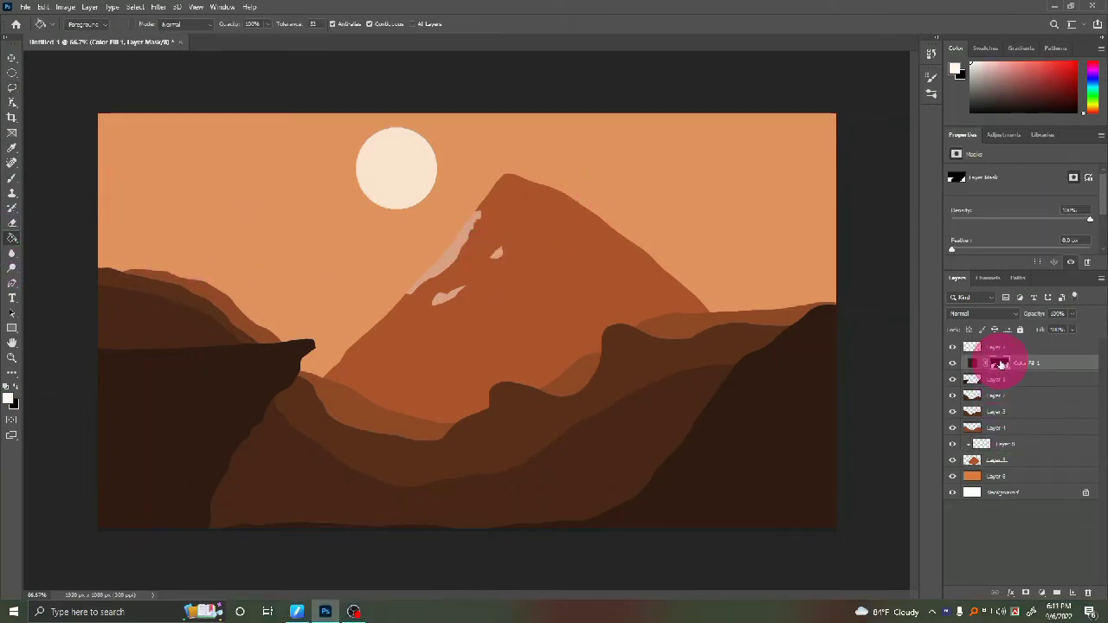
{"action": "left_click_drag", "start_coordinate": [1000, 364], "coordinate": [1068, 587]}
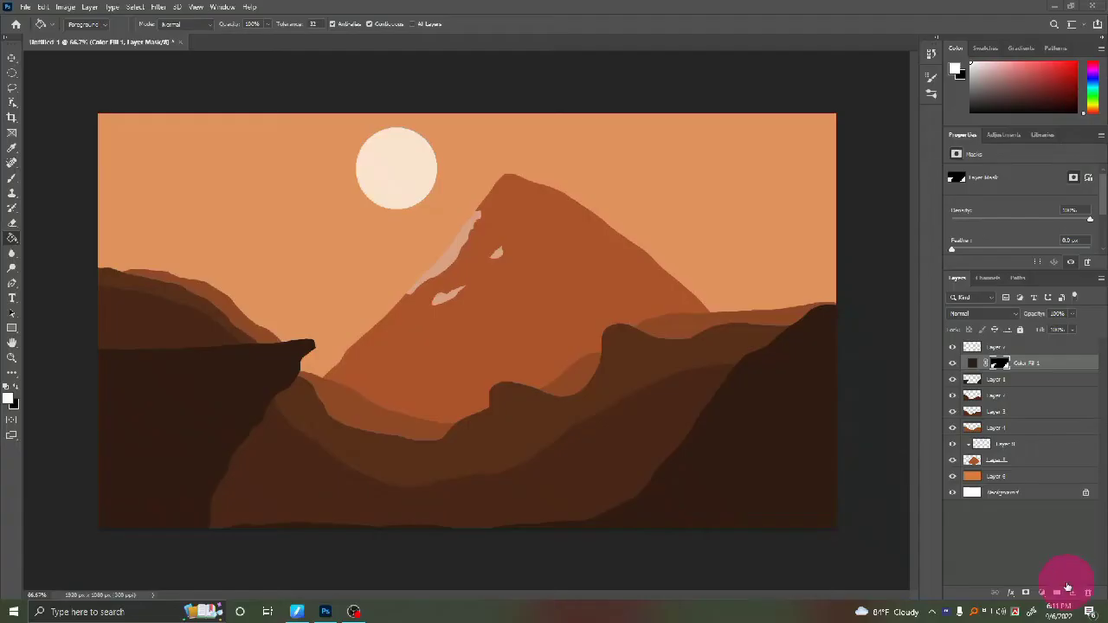
{"action": "left_click", "coordinate": [1072, 593]}
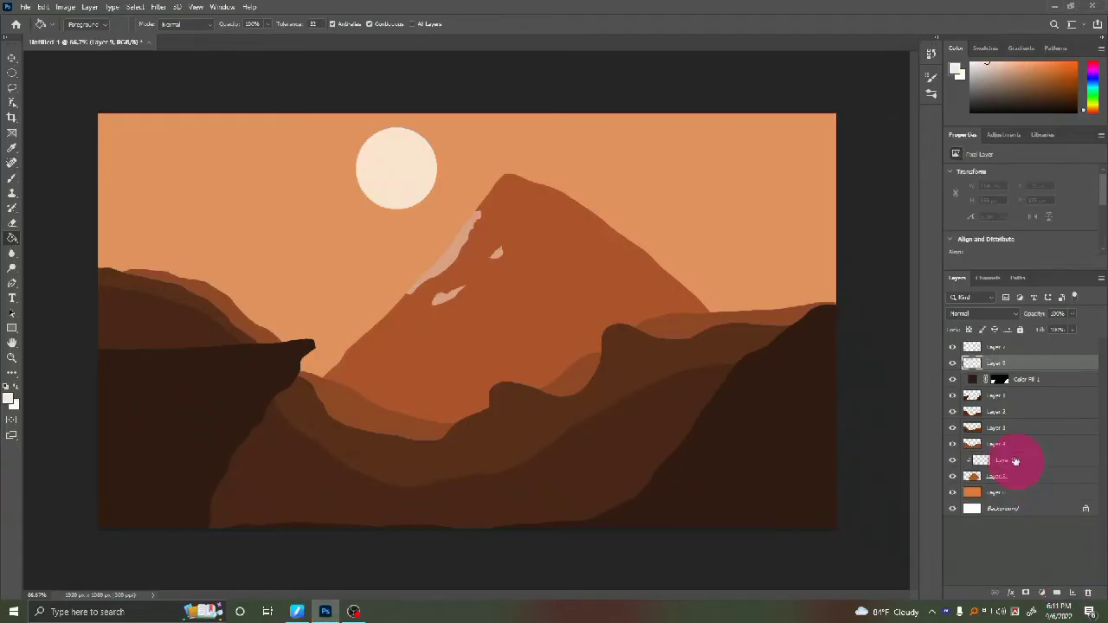
{"action": "left_click", "coordinate": [996, 363]}
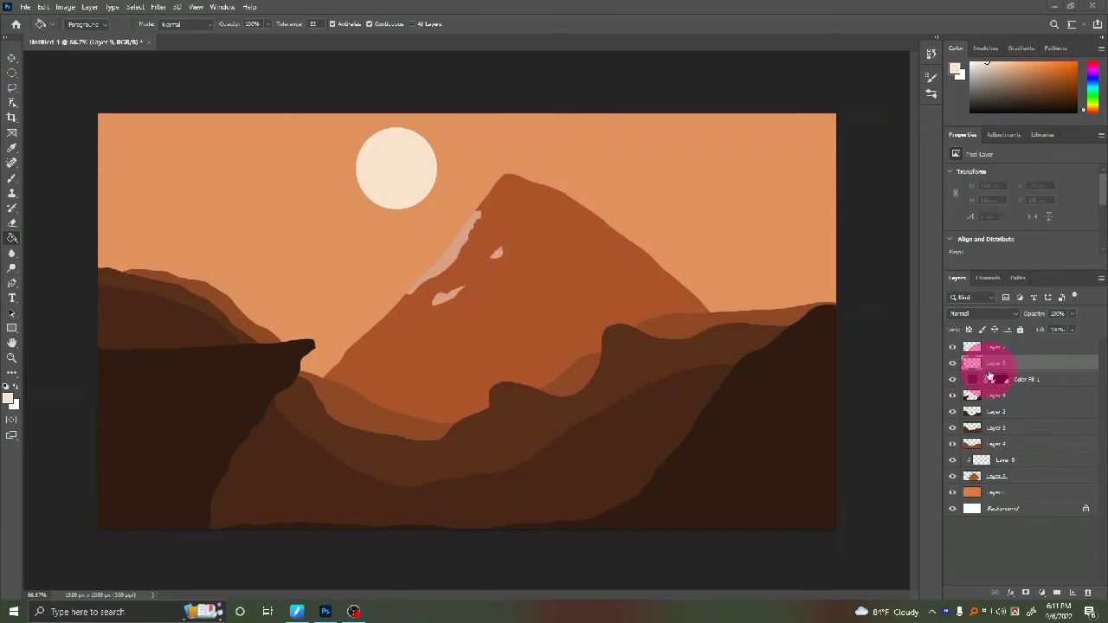
{"action": "left_click", "coordinate": [1009, 364]}
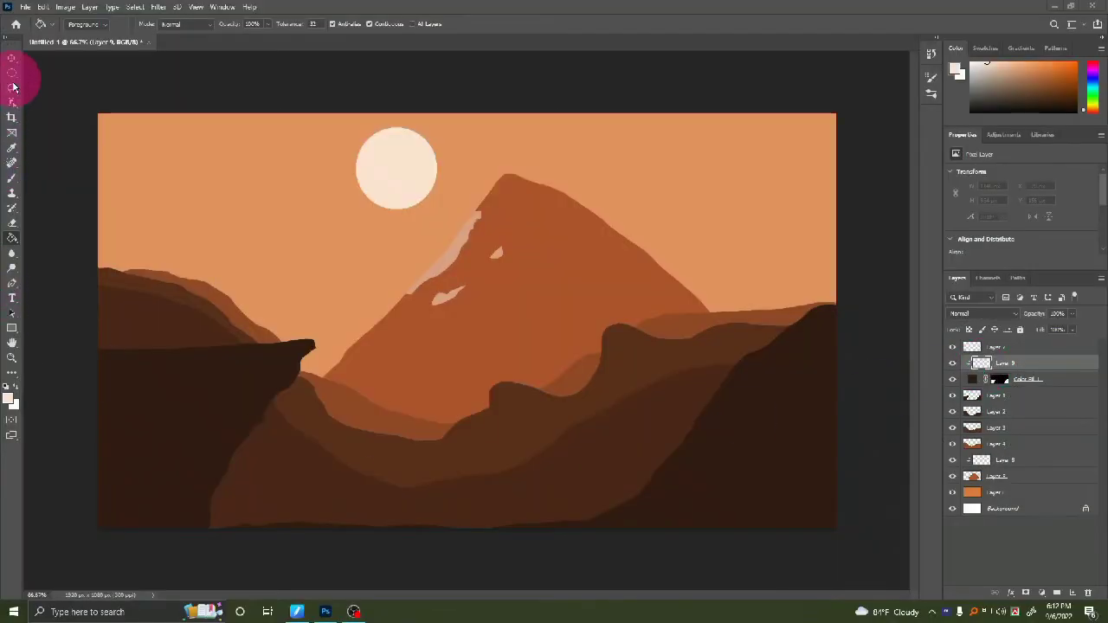
Fill a strip along the left cliff edge with a lighter brown sampled from the cliffs.
{"action": "left_click", "coordinate": [21, 86]}
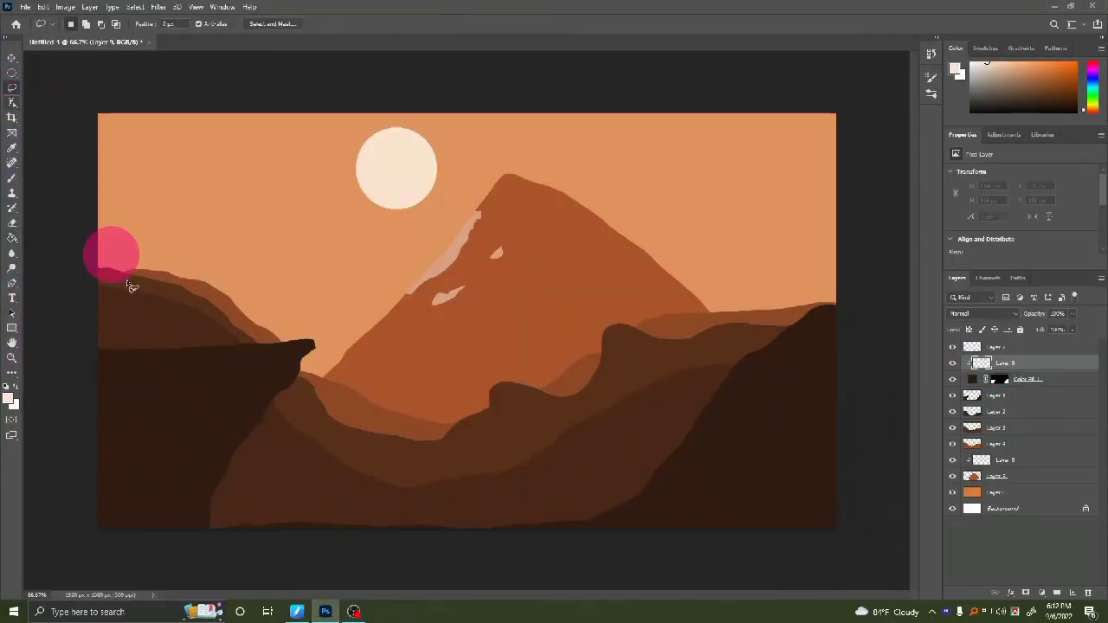
{"action": "left_click_drag", "start_coordinate": [317, 346], "coordinate": [252, 450]}
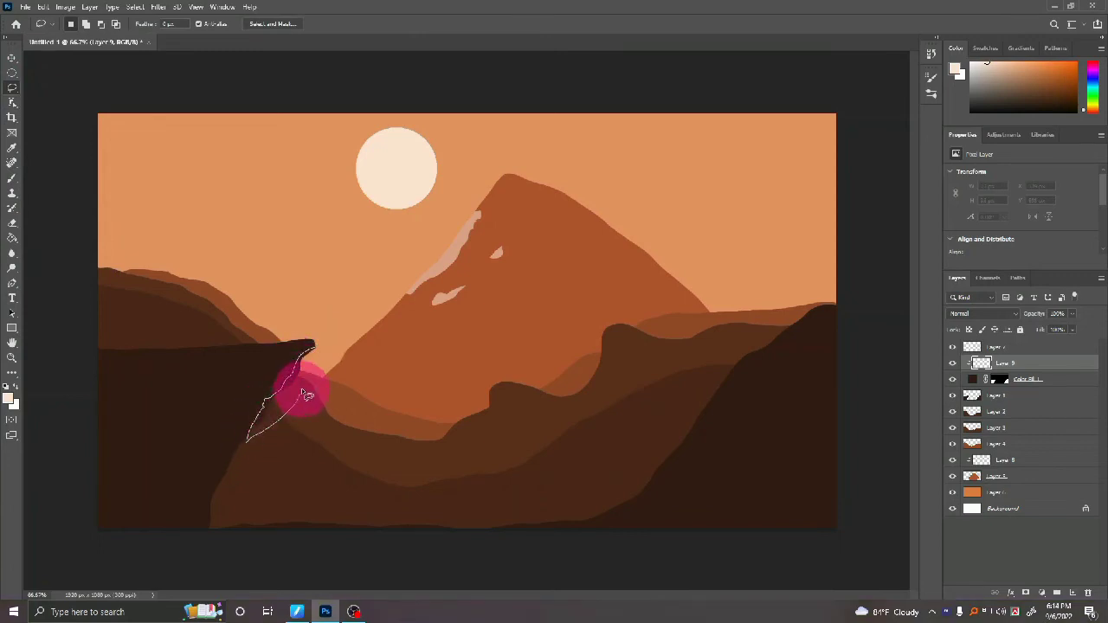
{"action": "left_click_drag", "start_coordinate": [252, 449], "coordinate": [312, 347]}
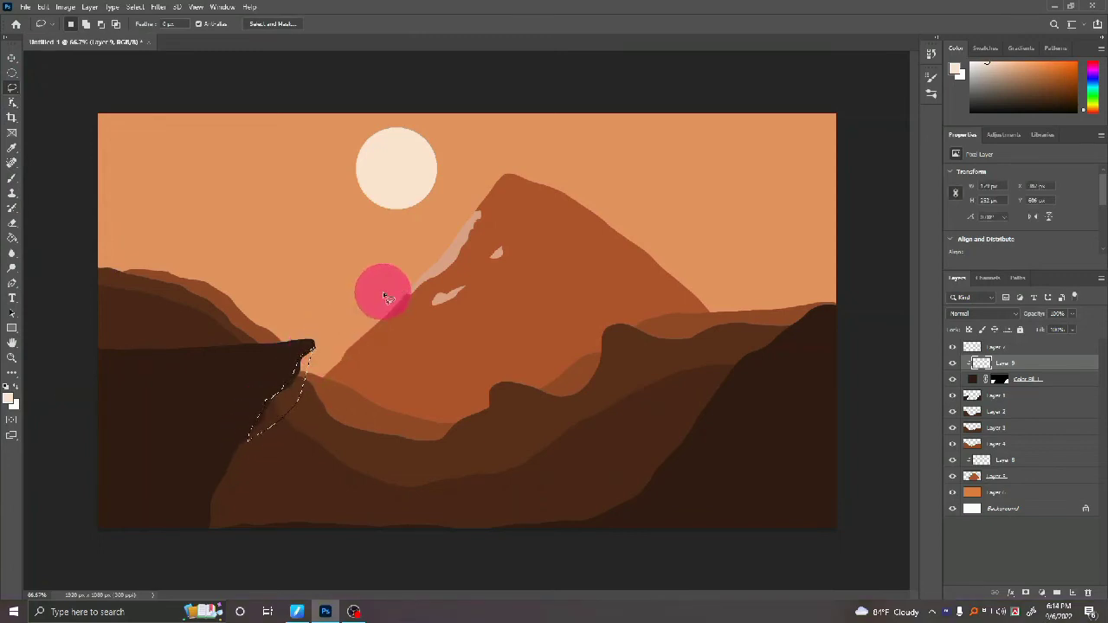
{"action": "left_click", "coordinate": [9, 398]}
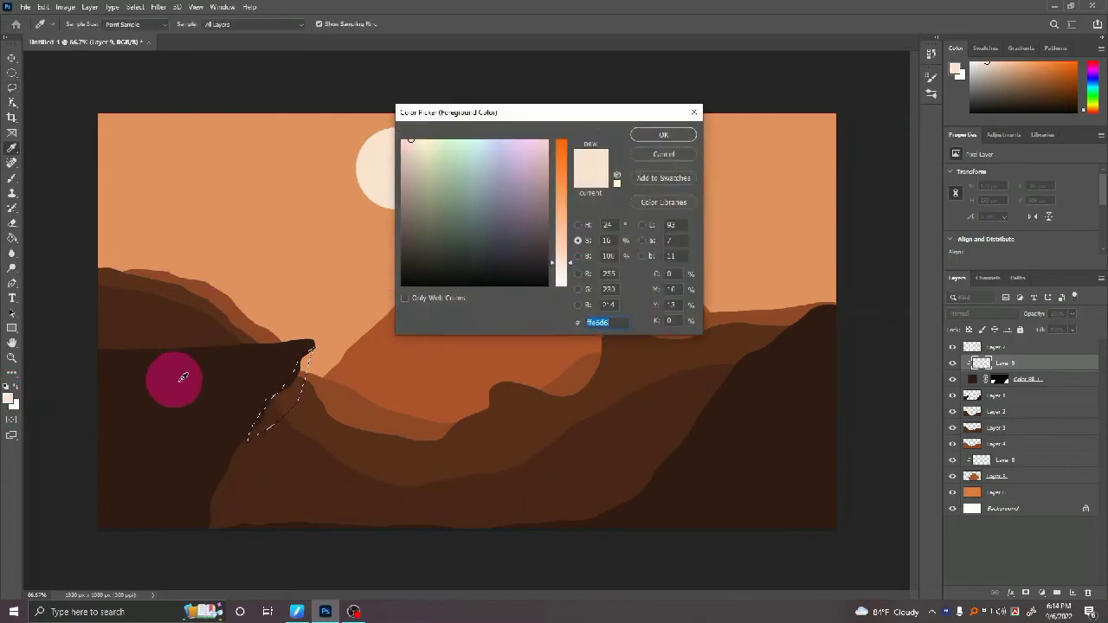
{"action": "left_click", "coordinate": [182, 377]}
{"action": "left_click", "coordinate": [577, 256]}
{"action": "mouse_move", "coordinate": [564, 217]}
{"action": "left_mouse_down"}
{"action": "mouse_move", "coordinate": [565, 234]}
{"action": "mouse_move", "coordinate": [564, 209]}
{"action": "left_mouse_up"}
{"action": "left_click", "coordinate": [663, 136]}
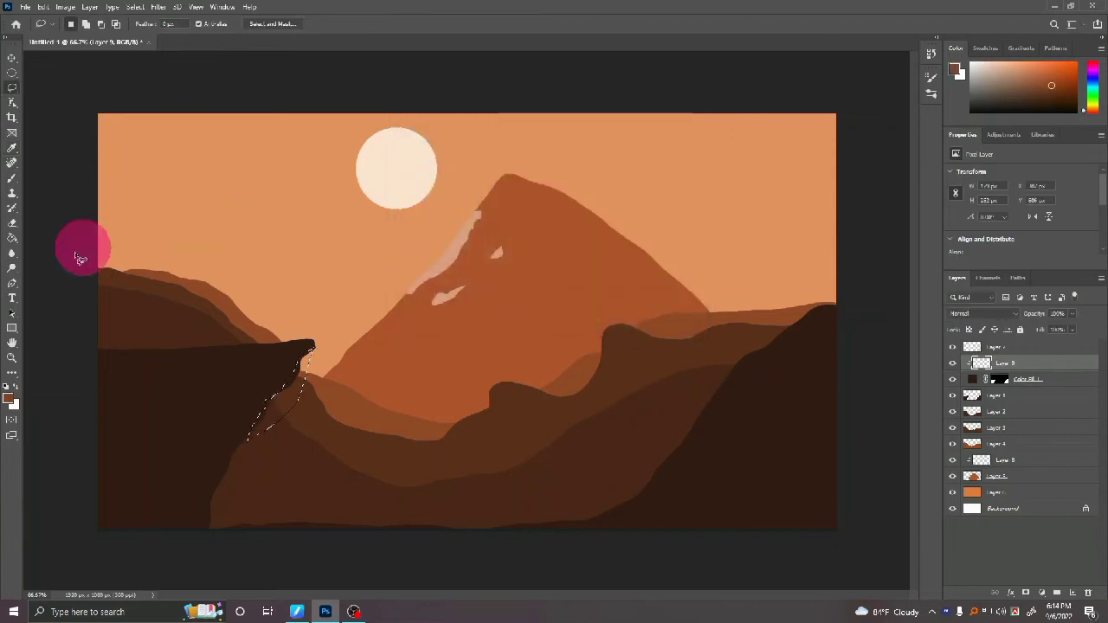
{"action": "left_click", "coordinate": [12, 237]}
{"action": "left_click", "coordinate": [294, 402]}
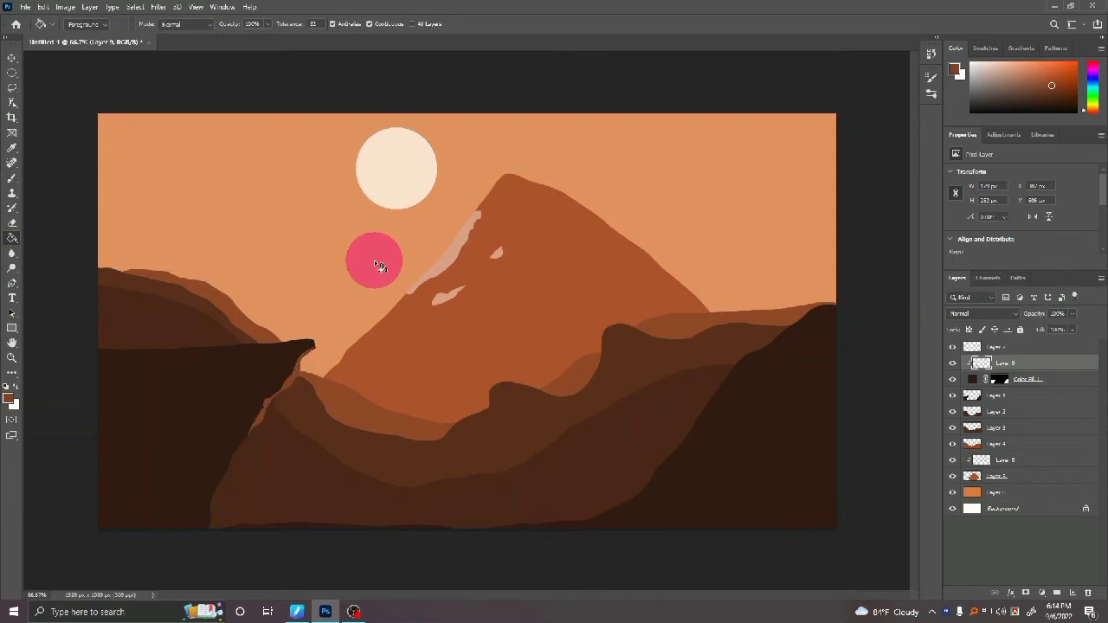
Fill two lighter-brown strips along the right dark ridge.
{"action": "key", "text": "l"}
{"action": "mouse_move", "coordinate": [778, 336]}
{"action": "left_mouse_down"}
{"action": "mouse_move", "coordinate": [763, 355]}
{"action": "mouse_move", "coordinate": [772, 350]}
{"action": "left_mouse_up"}
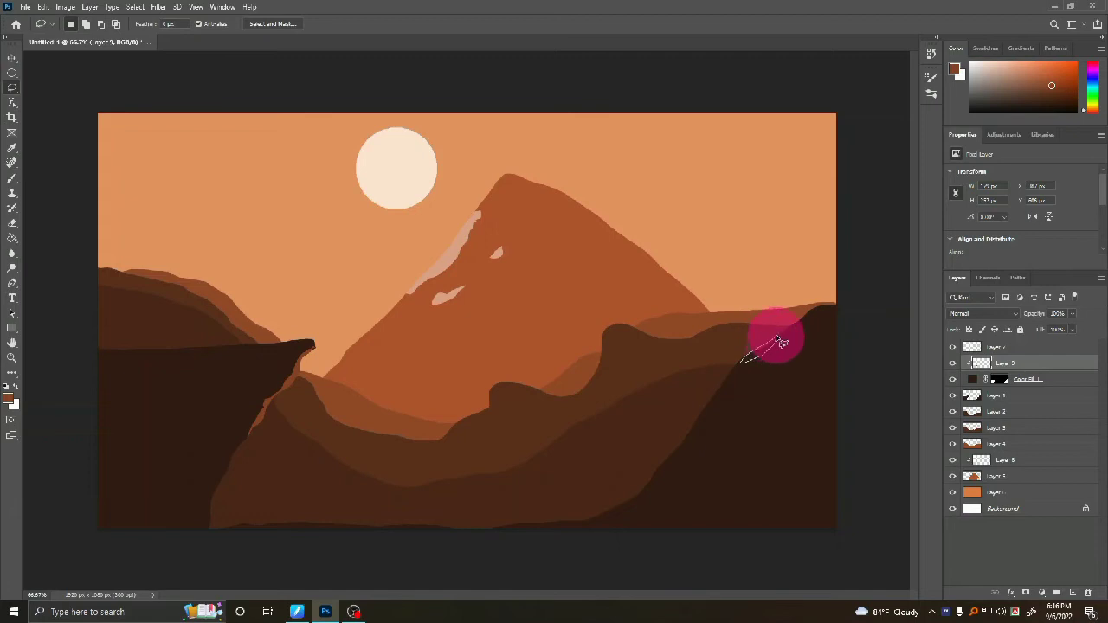
{"action": "left_click", "coordinate": [12, 237]}
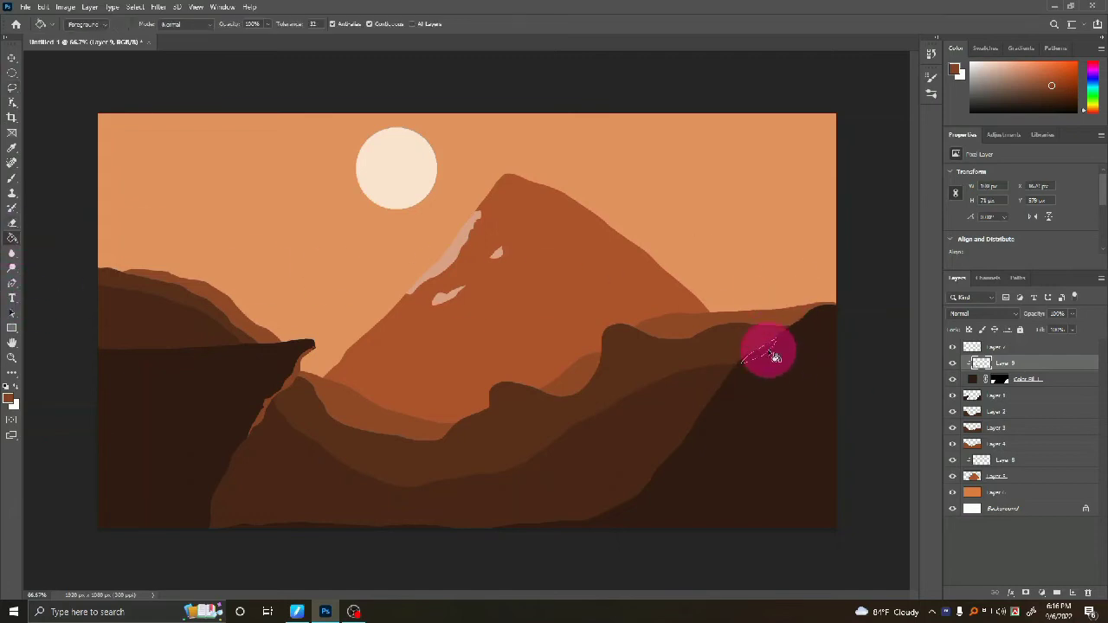
{"action": "left_click", "coordinate": [12, 88]}
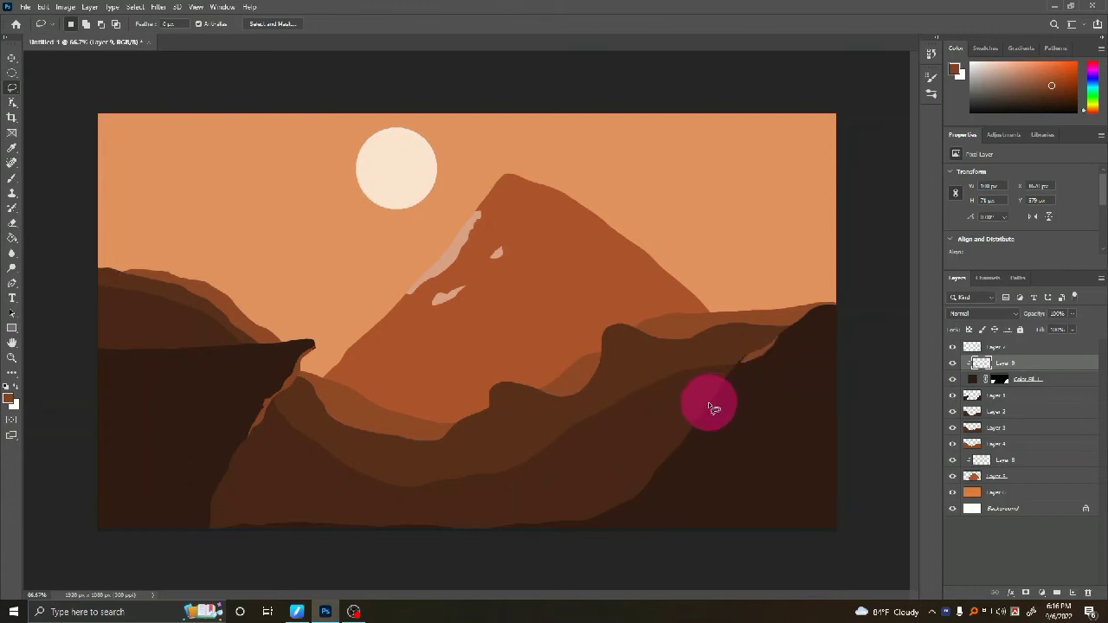
{"action": "left_click_drag", "start_coordinate": [710, 407], "coordinate": [698, 413]}
{"action": "left_click", "coordinate": [12, 237]}
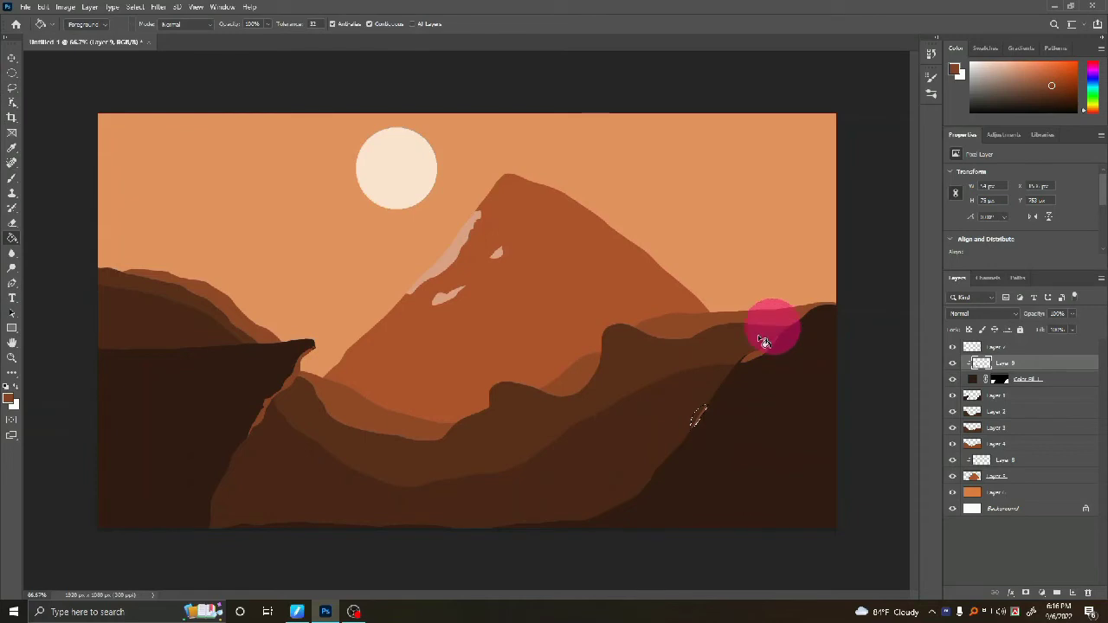
{"action": "left_click", "coordinate": [12, 87]}
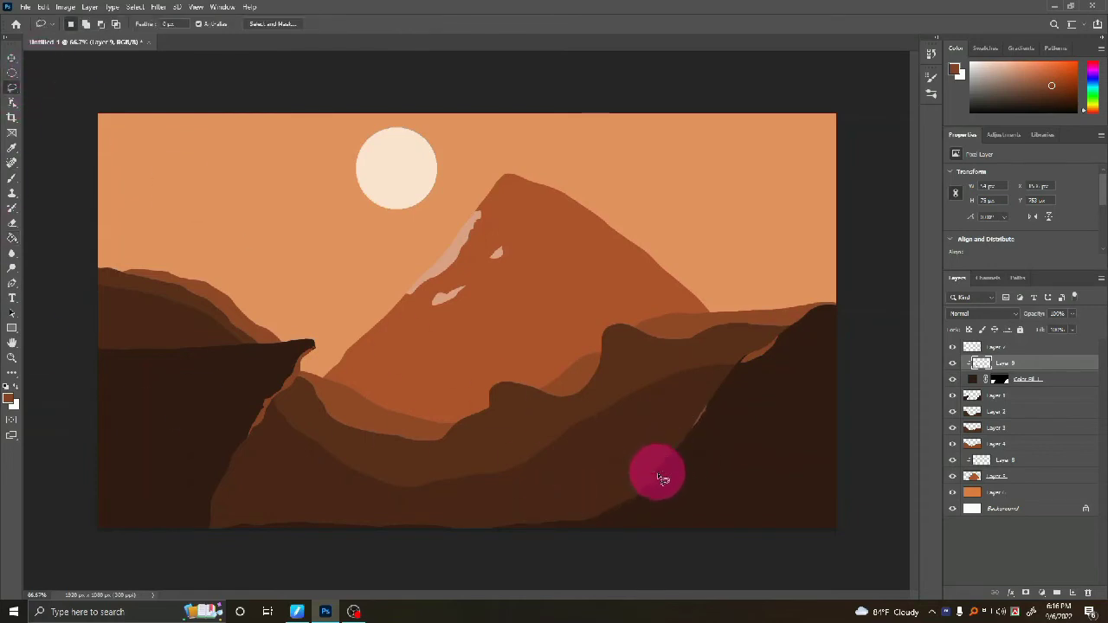
{"action": "left_click", "coordinate": [12, 237]}
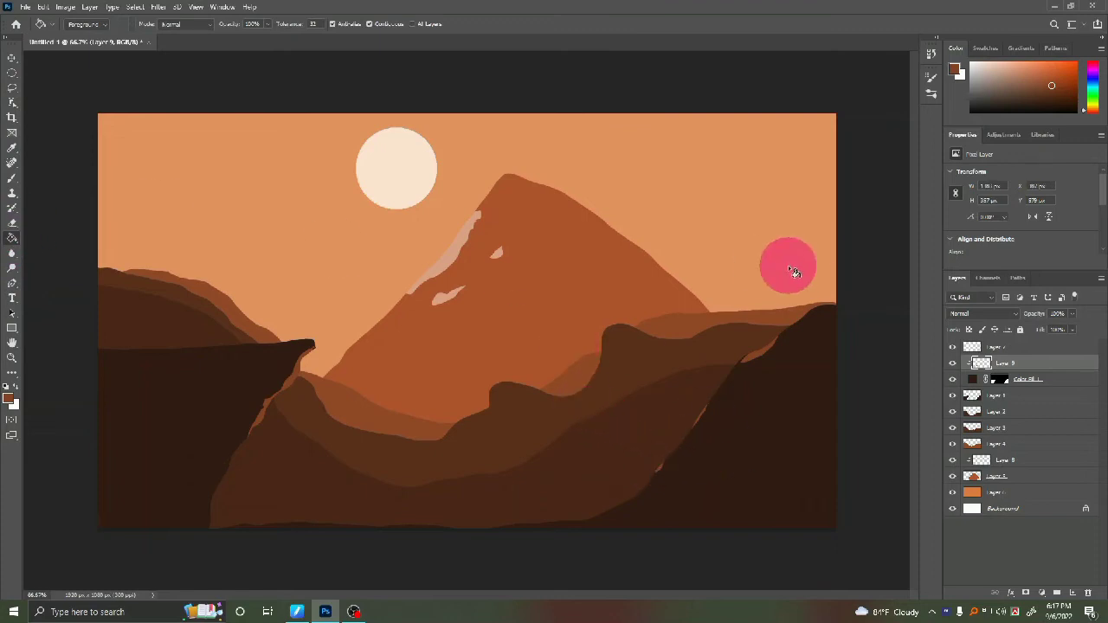
Erase stray brown along the left cliff edge.
{"action": "key", "text": "x"}
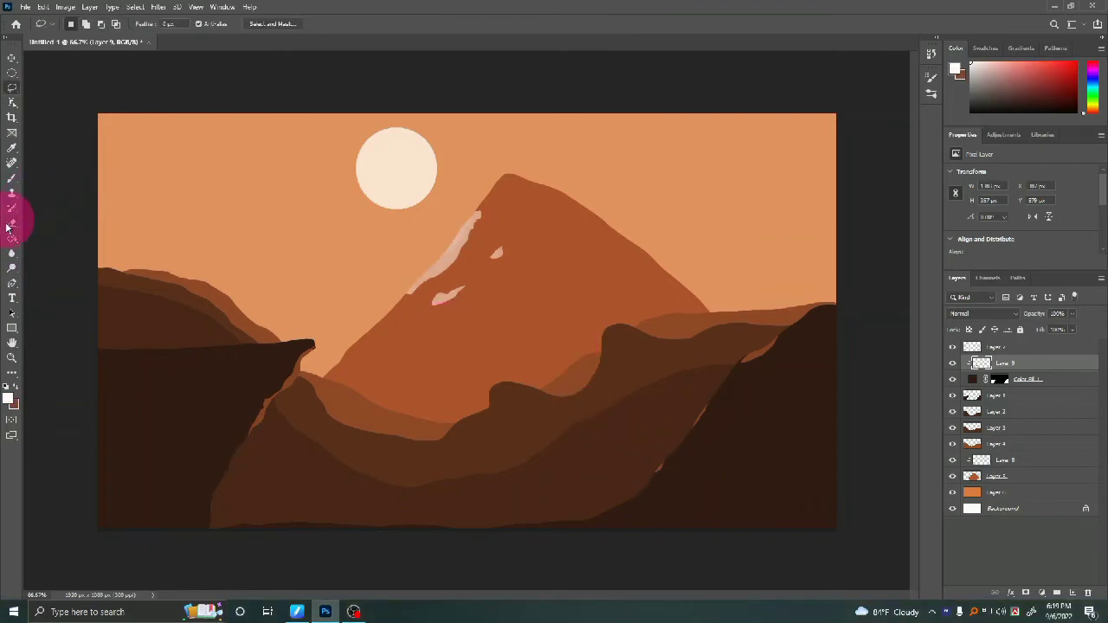
{"action": "left_click", "coordinate": [13, 222]}
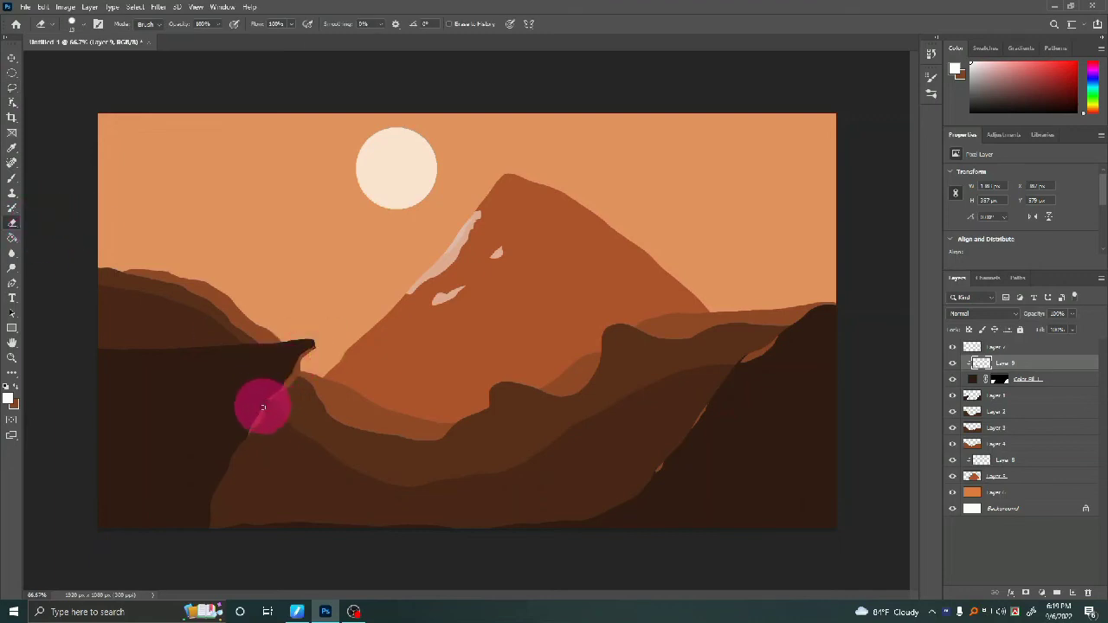
{"action": "left_click_drag", "start_coordinate": [261, 413], "coordinate": [265, 395]}
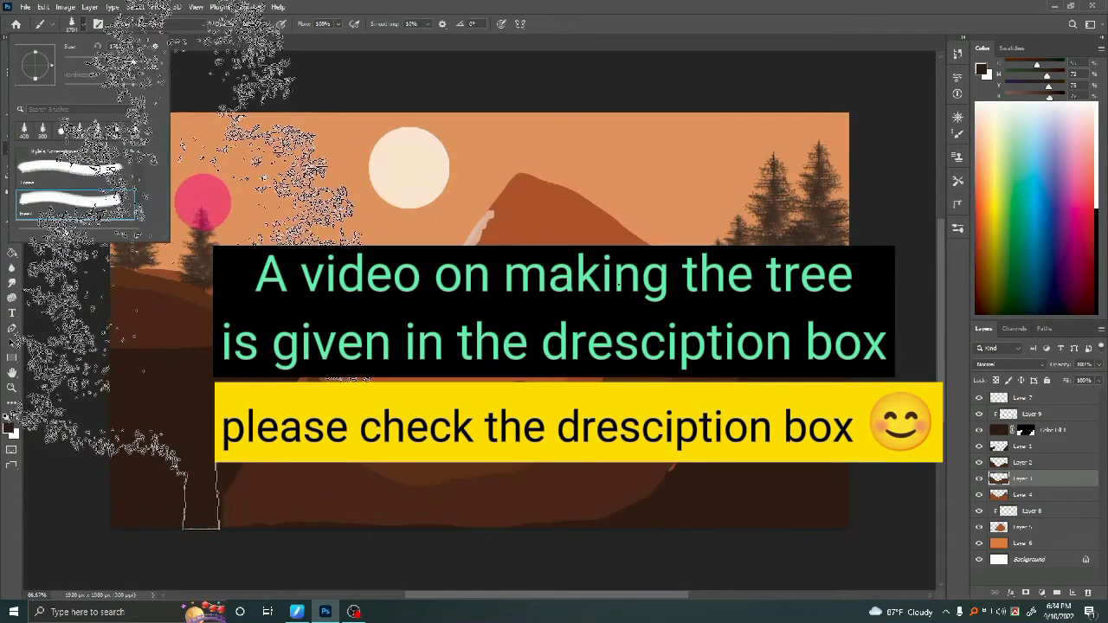
Stamp several small pine trees across the left cliff with a smaller tree brush.
{"action": "left_click", "coordinate": [227, 44]}
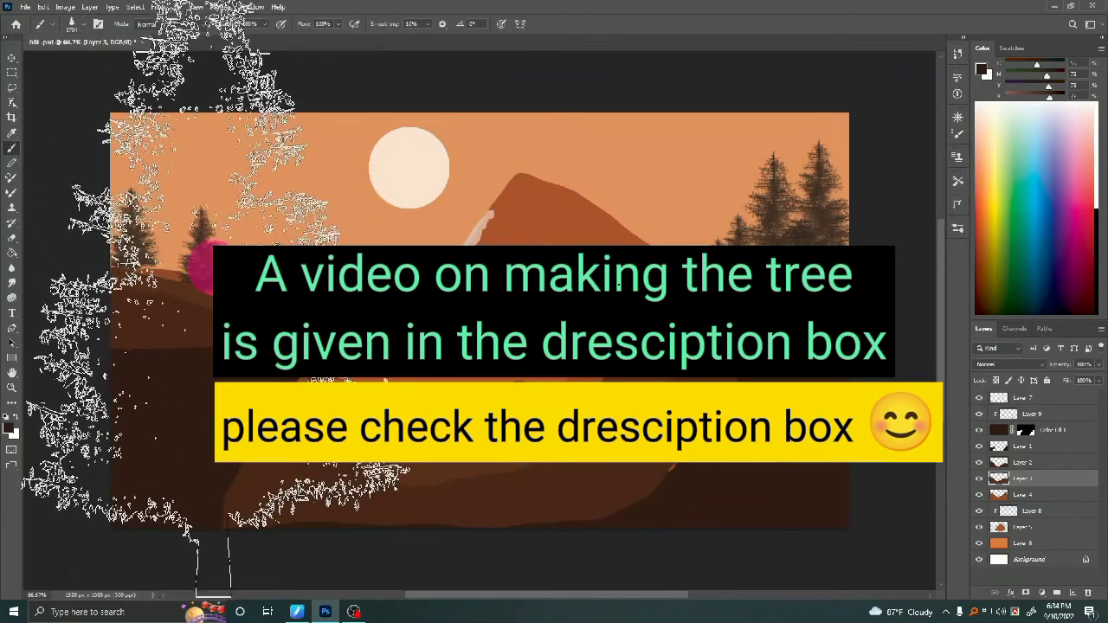
{"action": "key", "text": "bracketleft"}
{"action": "key", "text": "bracketleft"}
{"action": "key", "text": "bracketleft"}
{"action": "key", "text": "bracketleft"}
{"action": "key", "text": "bracketleft"}
{"action": "key", "text": "bracketleft"}
{"action": "key", "text": "bracketleft"}
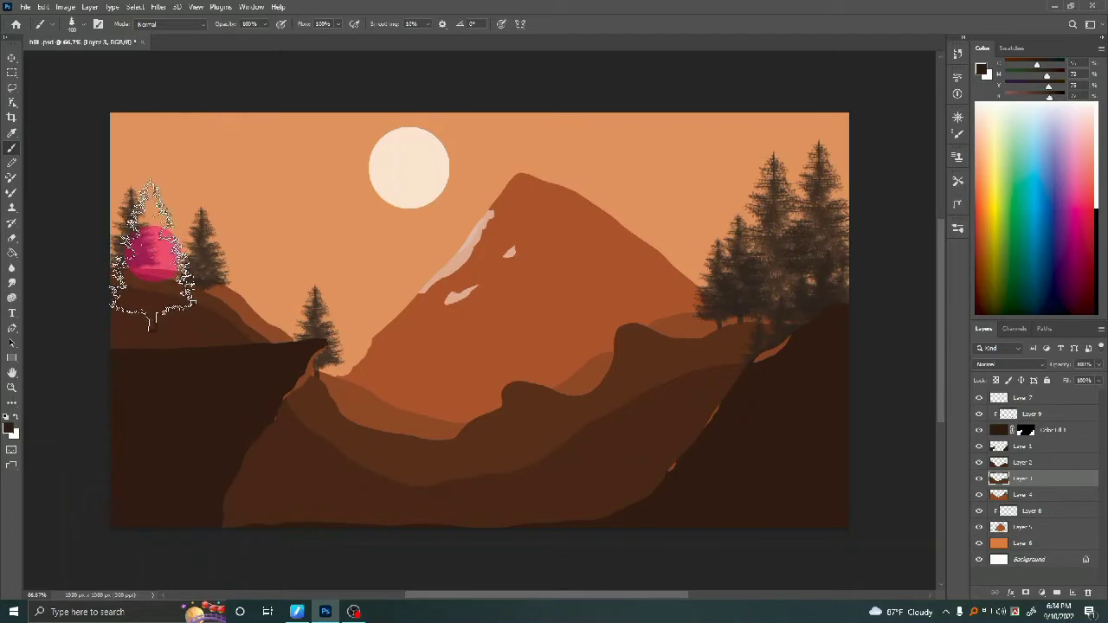
{"action": "left_click", "coordinate": [150, 260]}
{"action": "left_click", "coordinate": [206, 264]}
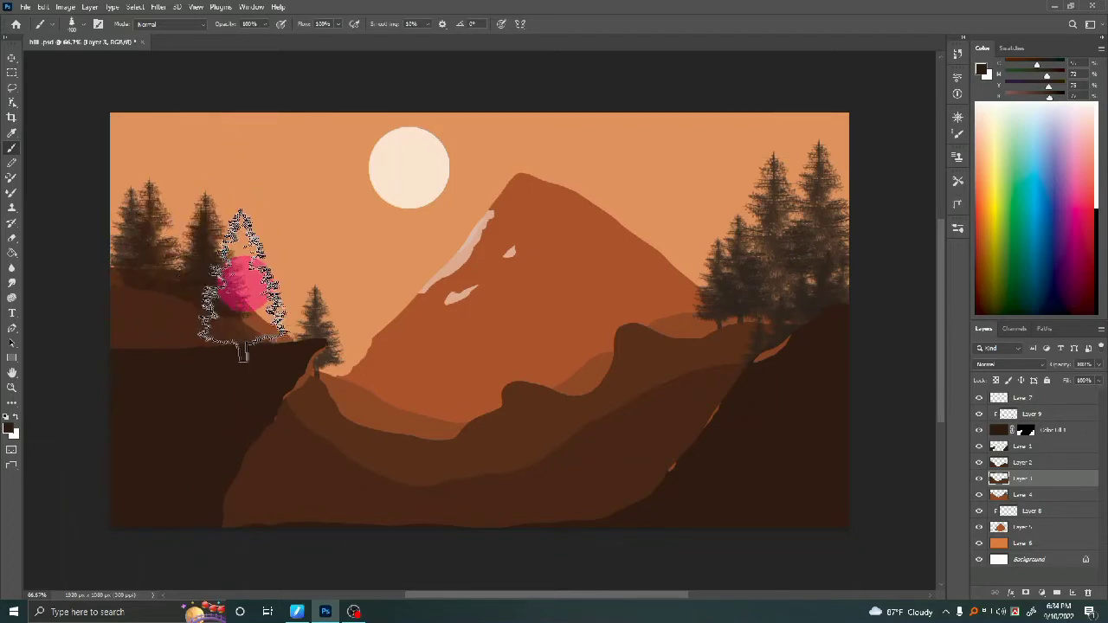
{"action": "left_click", "coordinate": [185, 249]}
{"action": "left_click", "coordinate": [244, 300]}
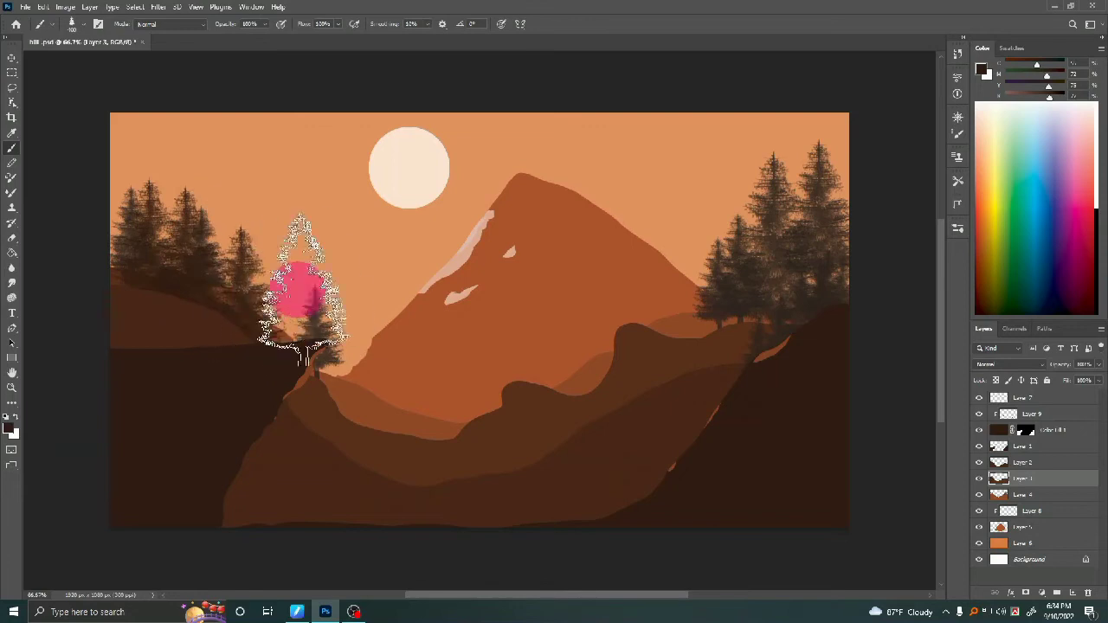
Stamp a larger pine at the cliff's edge and check Layer 2's visibility.
{"action": "key", "text": "bracketright"}
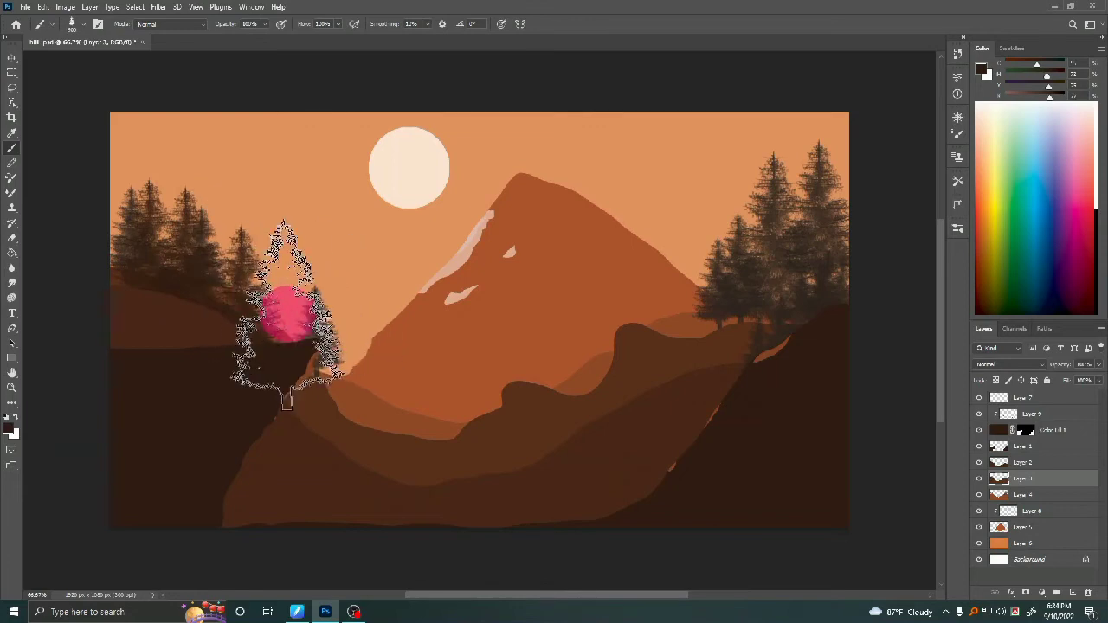
{"action": "left_click", "coordinate": [286, 296]}
{"action": "key", "text": "bracketright"}
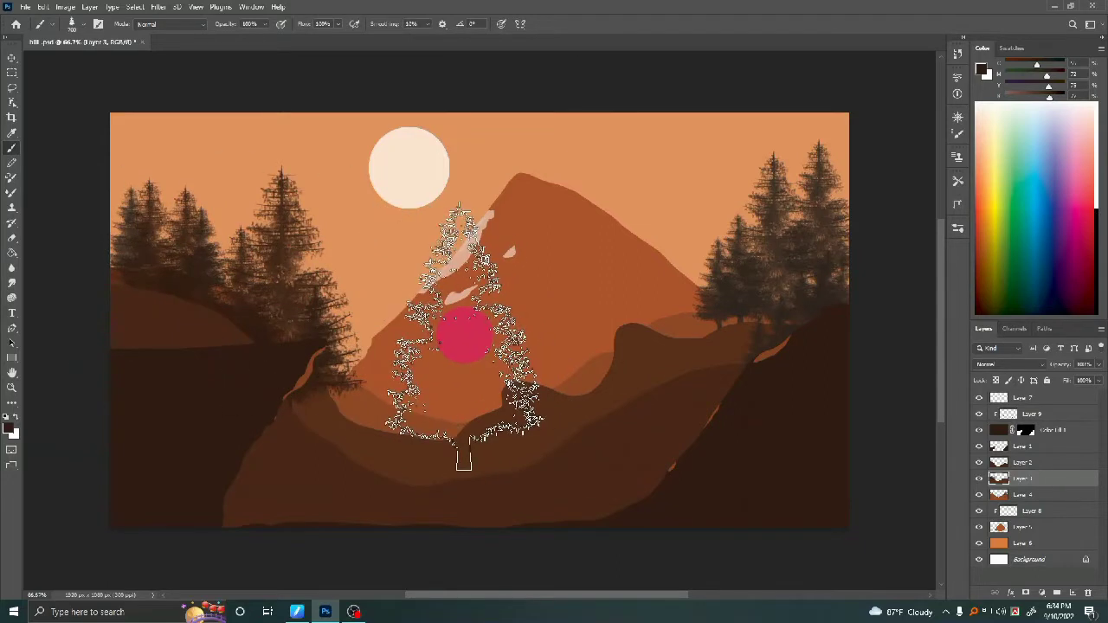
{"action": "key", "text": "alt+bracketleft"}
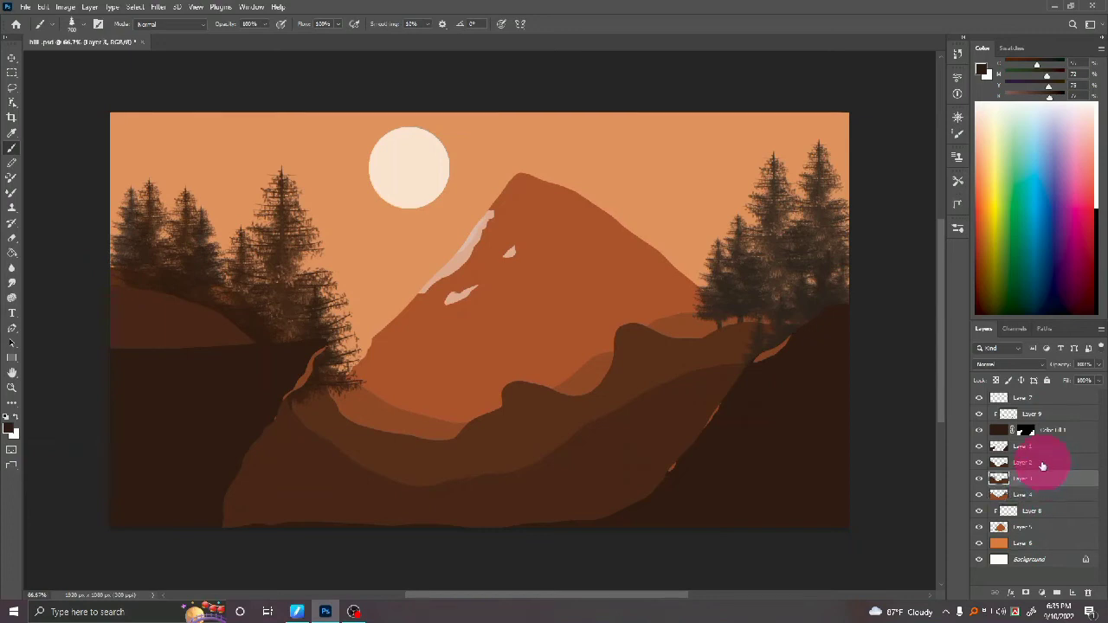
{"action": "left_click", "coordinate": [980, 462]}
{"action": "left_click", "coordinate": [980, 462]}
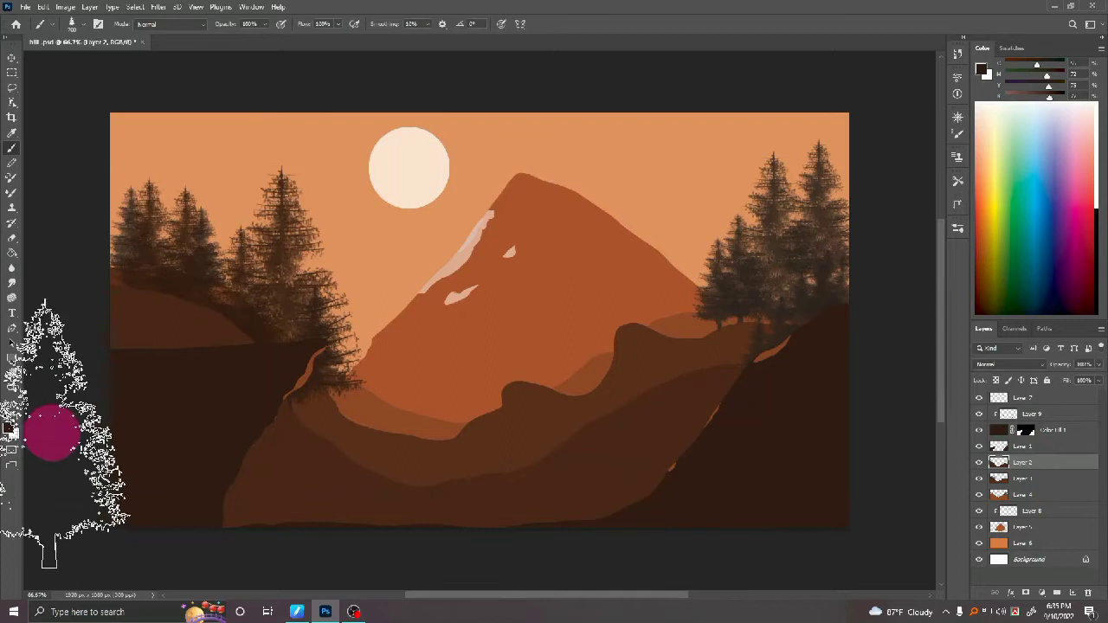
Set the foreground colour to a near-black green.
{"action": "left_click", "coordinate": [13, 432]}
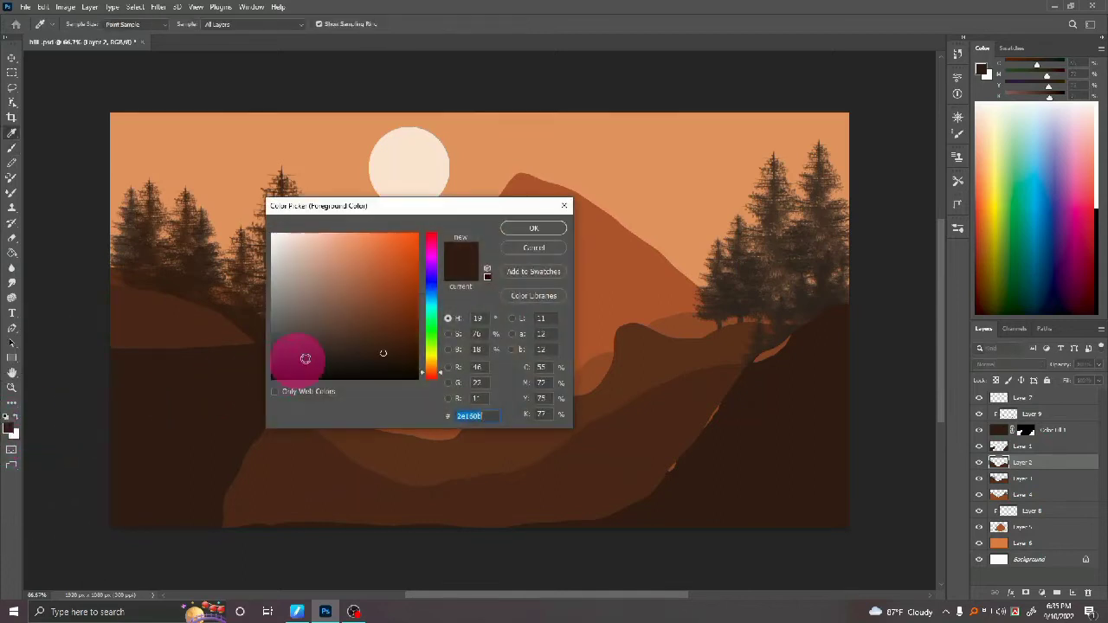
{"action": "left_click_drag", "start_coordinate": [433, 342], "coordinate": [433, 332]}
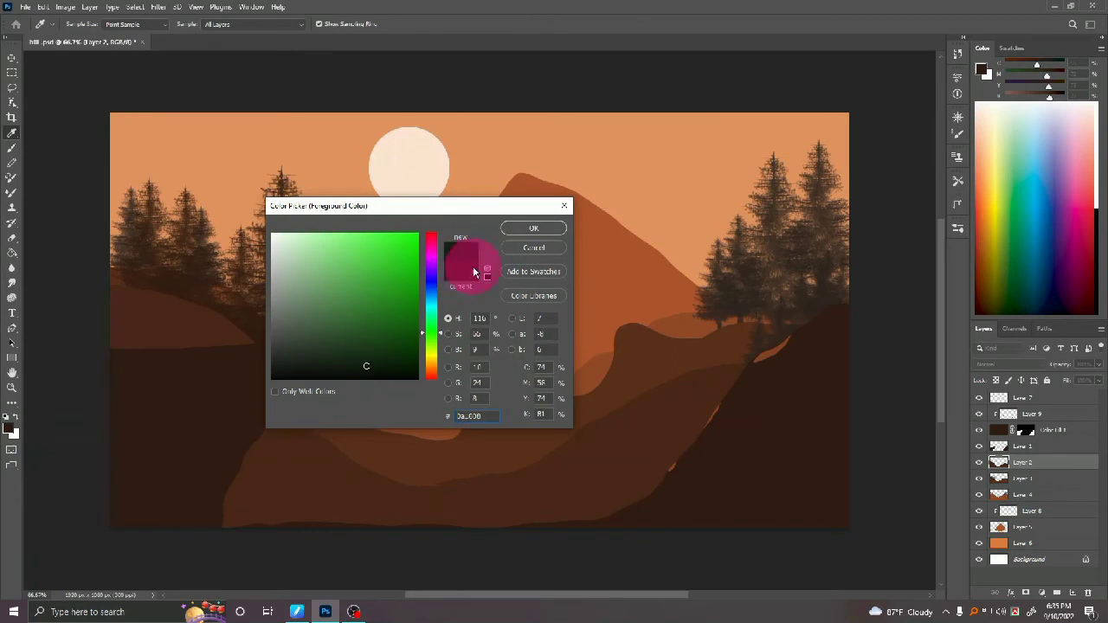
{"action": "left_click", "coordinate": [509, 229]}
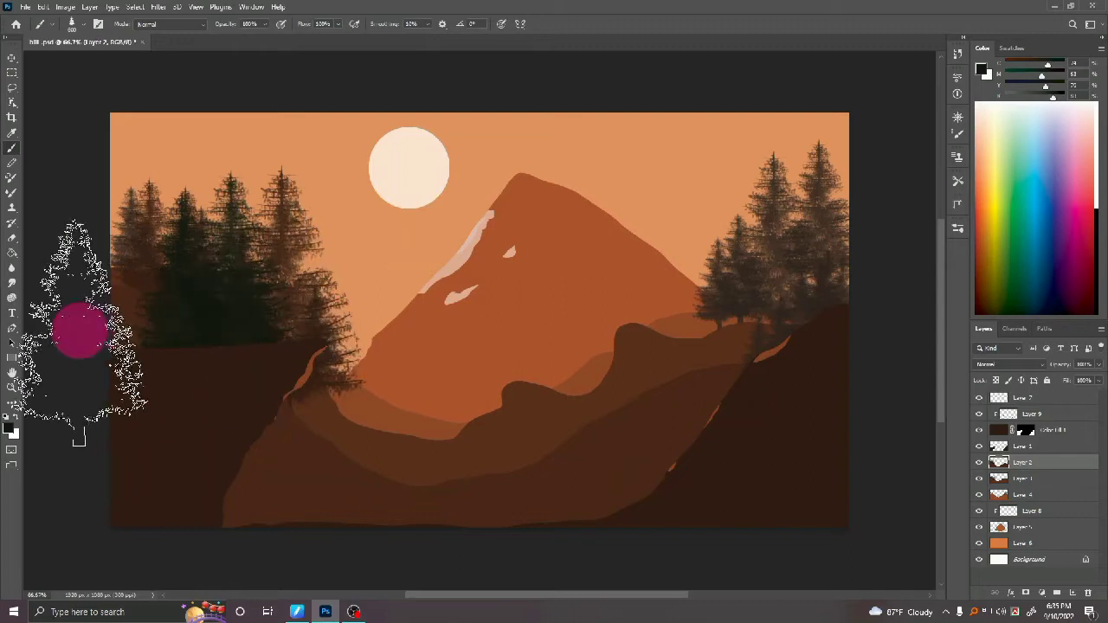
{"action": "left_click", "coordinate": [10, 430]}
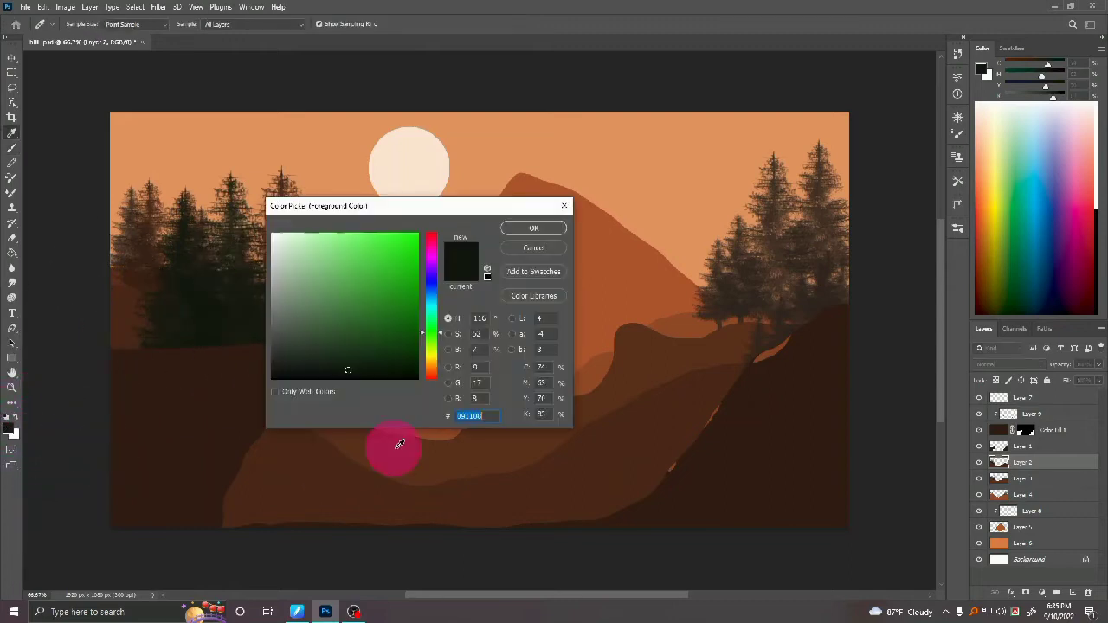
{"action": "left_click", "coordinate": [334, 376]}
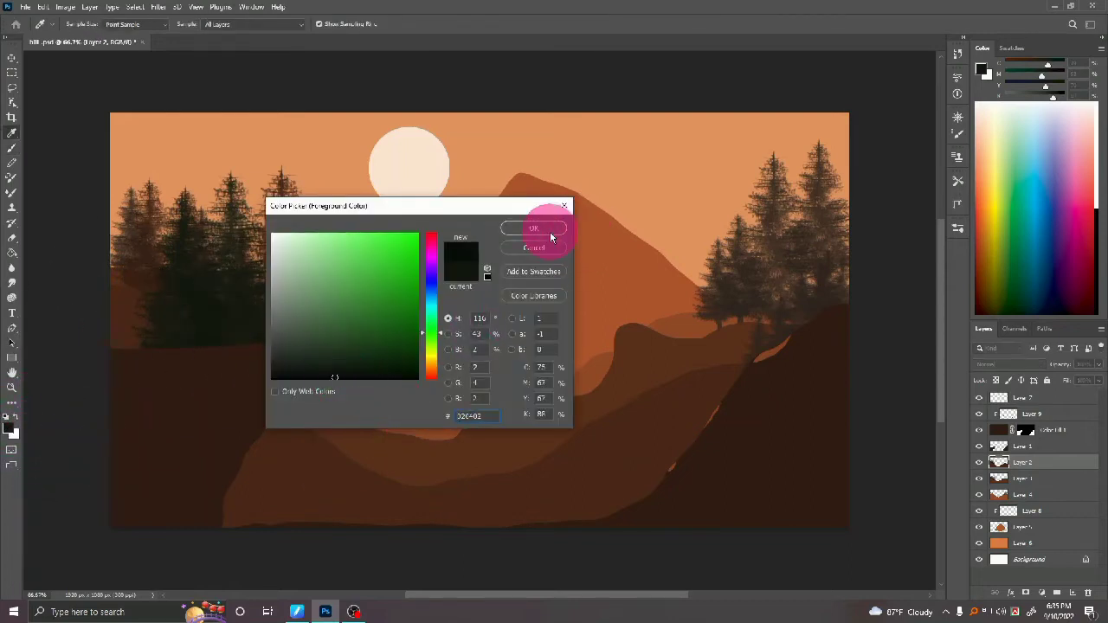
{"action": "left_click", "coordinate": [533, 228]}
Stamp tall near-black green pines in the left forest, then shrink the tree brush.
{"action": "left_click", "coordinate": [113, 257]}
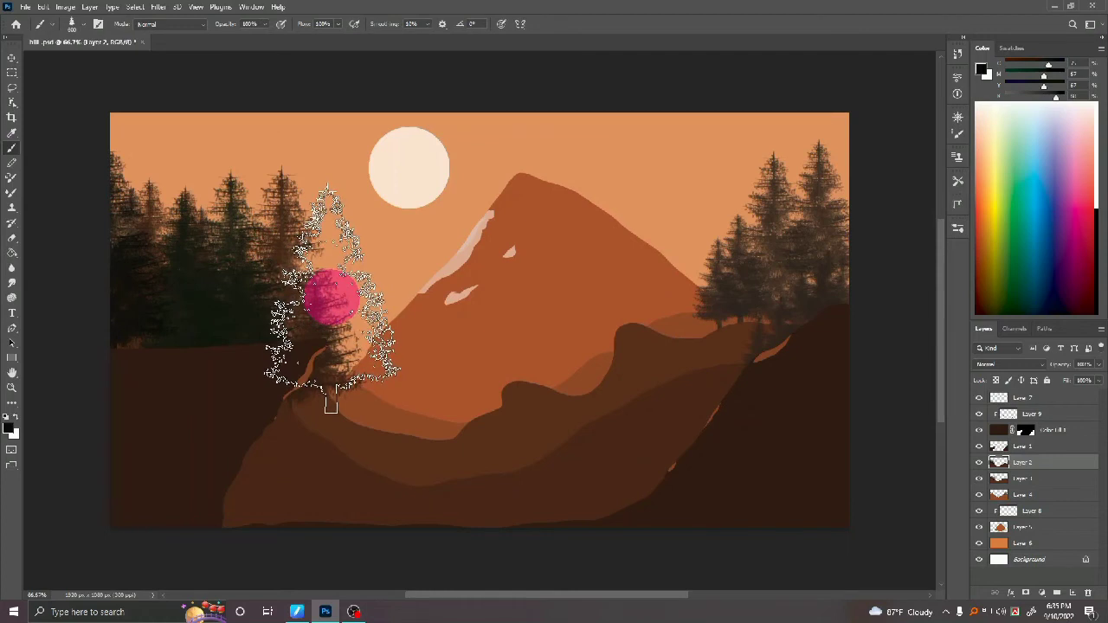
{"action": "left_click", "coordinate": [332, 295]}
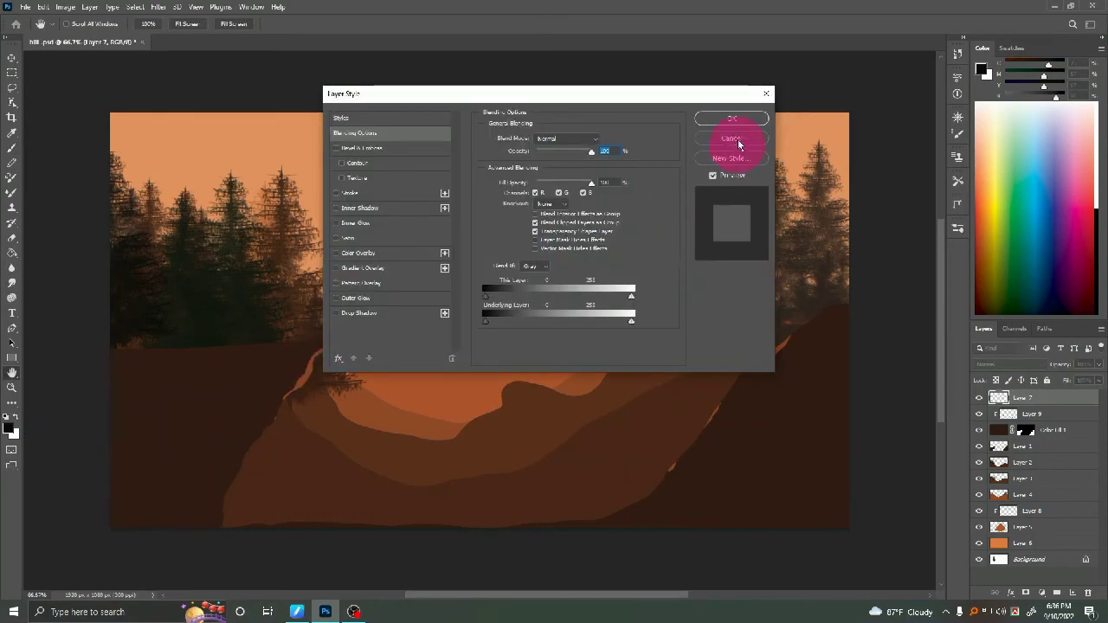
{"action": "left_click", "coordinate": [723, 139]}
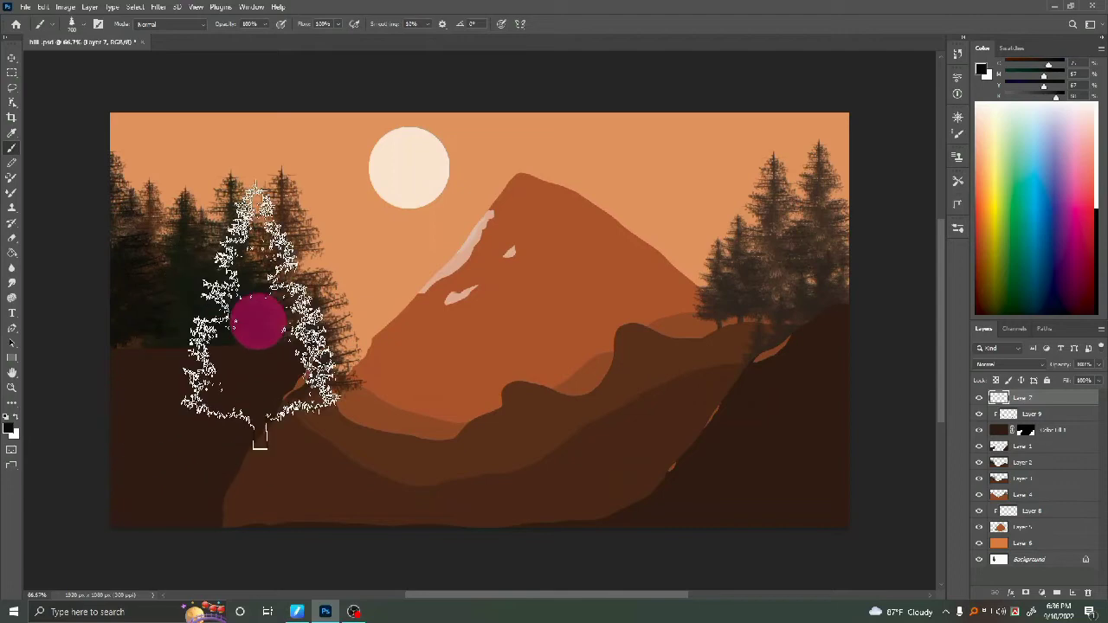
{"action": "left_click", "coordinate": [280, 243]}
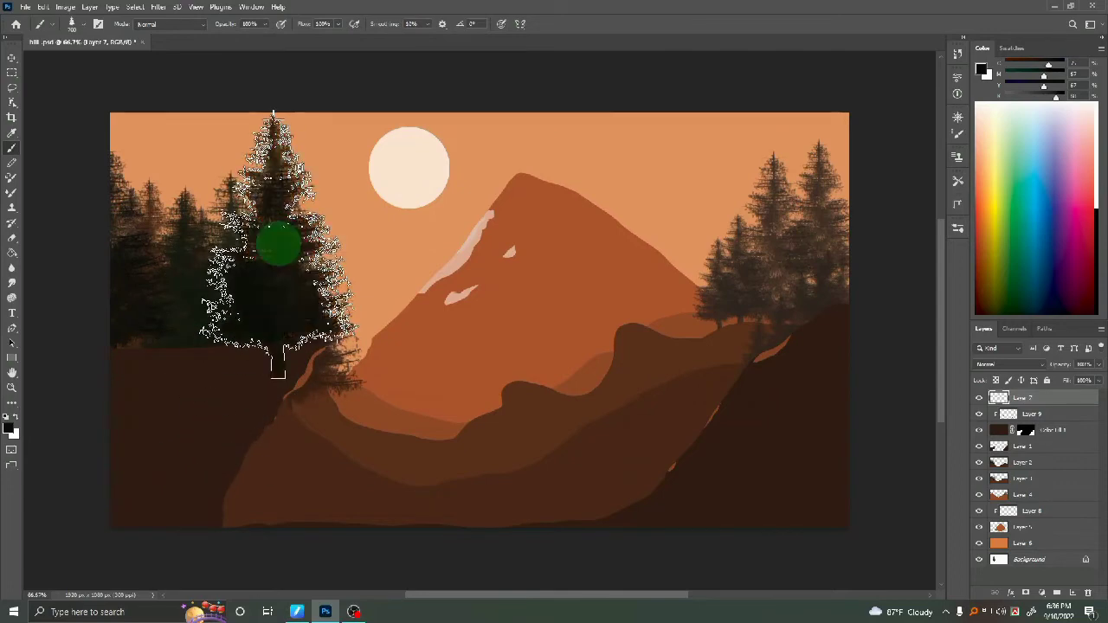
{"action": "left_click", "coordinate": [232, 240]}
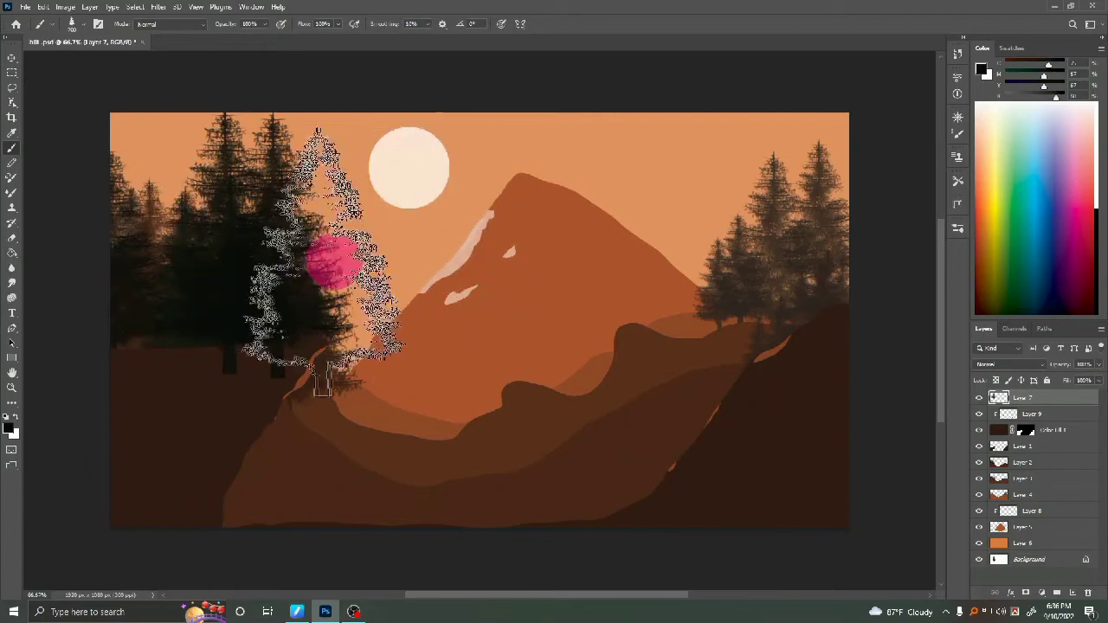
{"action": "key", "text": "bracketleft"}
{"action": "key", "text": "bracketleft"}
{"action": "key", "text": "bracketleft"}
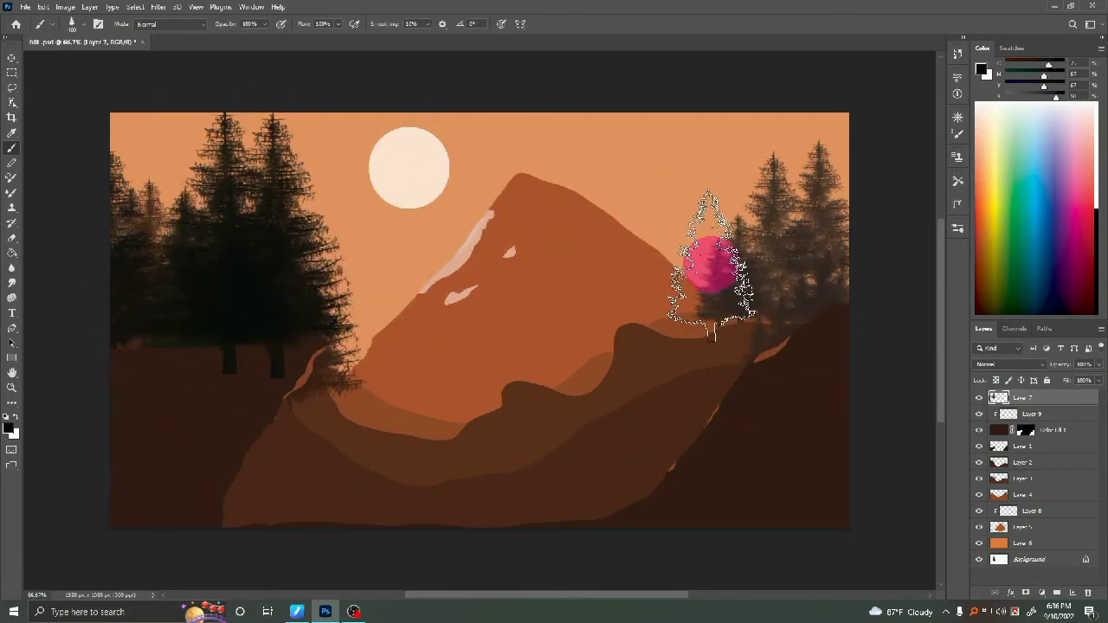
{"action": "key", "text": "ctrl+t"}
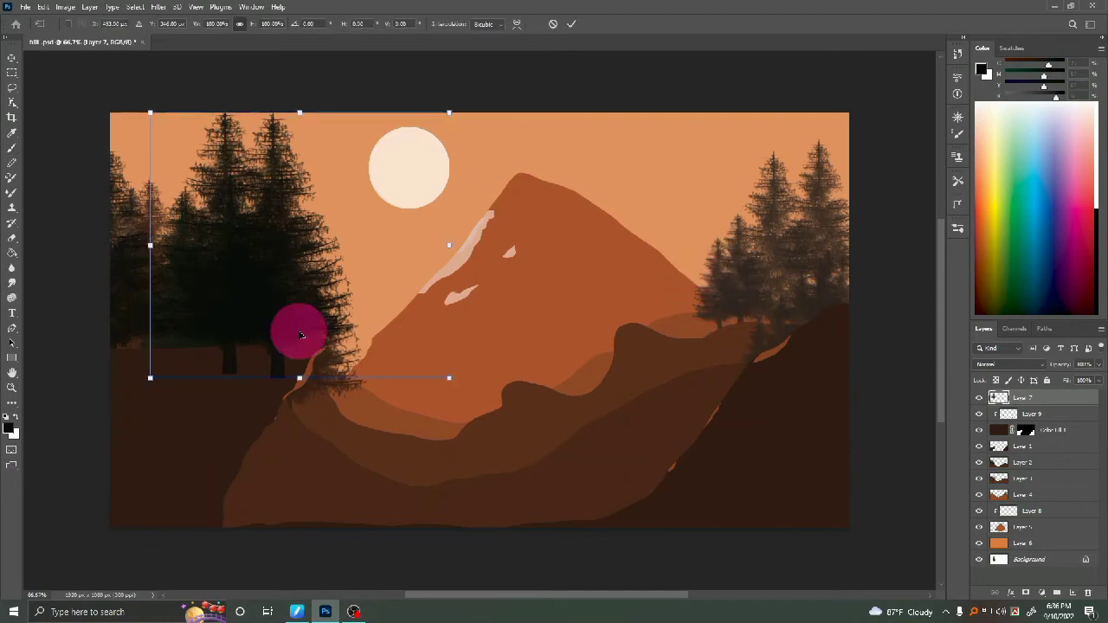
Scale the dark trees and sun layer to about 90% and place it along the left cliff.
{"action": "mouse_move", "coordinate": [284, 308]}
{"action": "left_mouse_down"}
{"action": "mouse_move", "coordinate": [208, 274]}
{"action": "mouse_move", "coordinate": [229, 253]}
{"action": "left_mouse_up"}
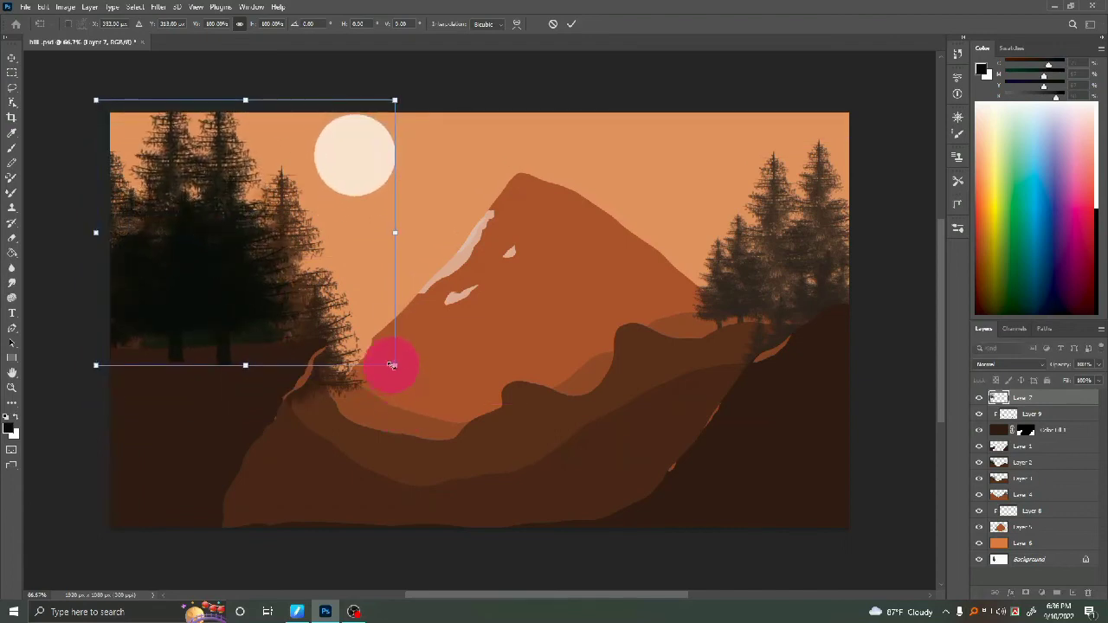
{"action": "left_click_drag", "start_coordinate": [391, 366], "coordinate": [347, 346]}
{"action": "mouse_move", "coordinate": [248, 271]}
{"action": "left_mouse_down"}
{"action": "mouse_move", "coordinate": [217, 275]}
{"action": "mouse_move", "coordinate": [269, 301]}
{"action": "mouse_move", "coordinate": [252, 301]}
{"action": "left_mouse_up"}
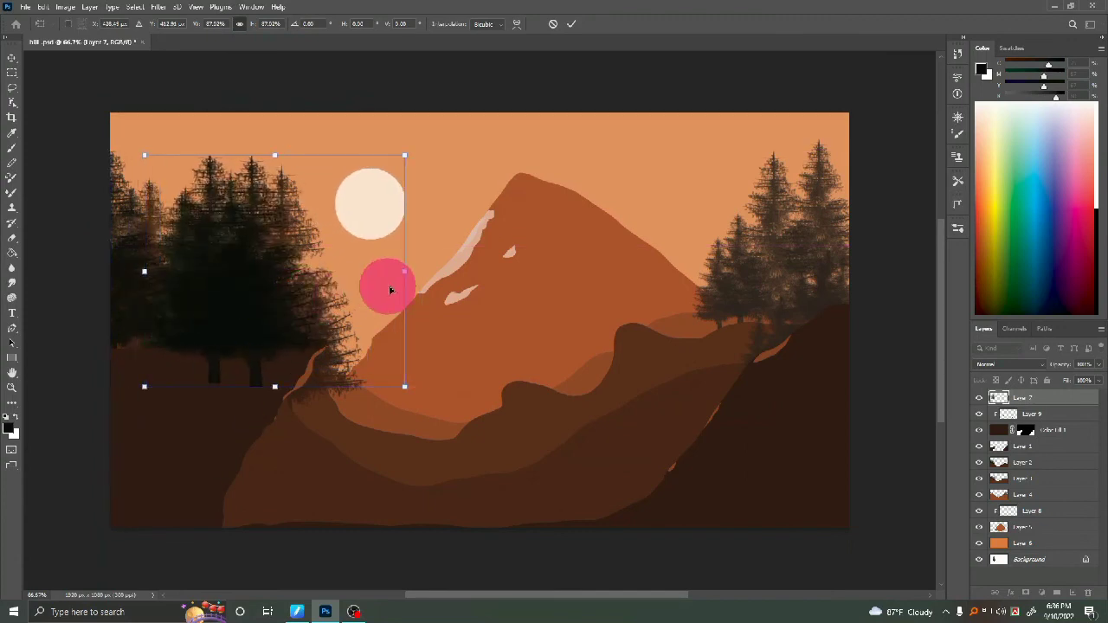
{"action": "mouse_move", "coordinate": [401, 276]}
{"action": "left_mouse_down"}
{"action": "mouse_move", "coordinate": [458, 265]}
{"action": "mouse_move", "coordinate": [439, 260]}
{"action": "left_mouse_up"}
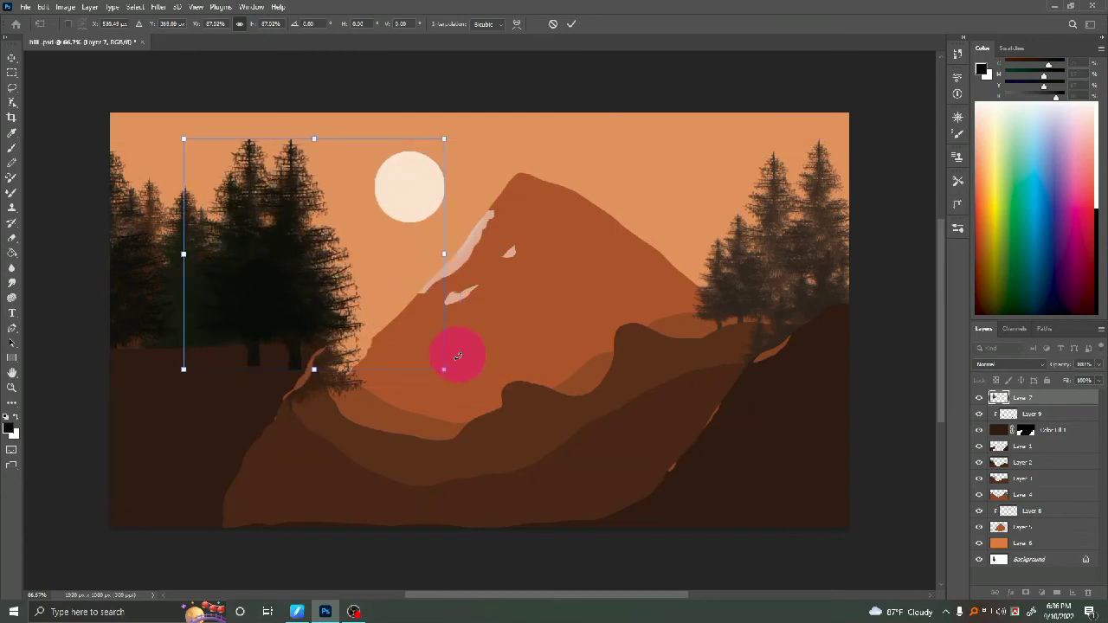
{"action": "left_click_drag", "start_coordinate": [437, 362], "coordinate": [307, 288]}
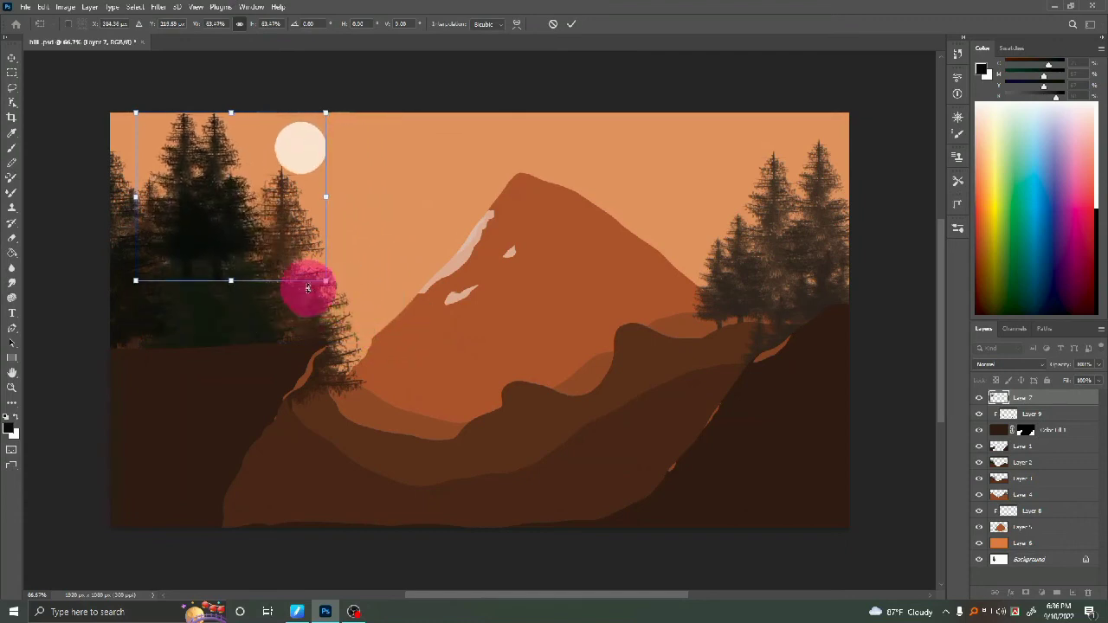
{"action": "left_click_drag", "start_coordinate": [220, 224], "coordinate": [294, 300]}
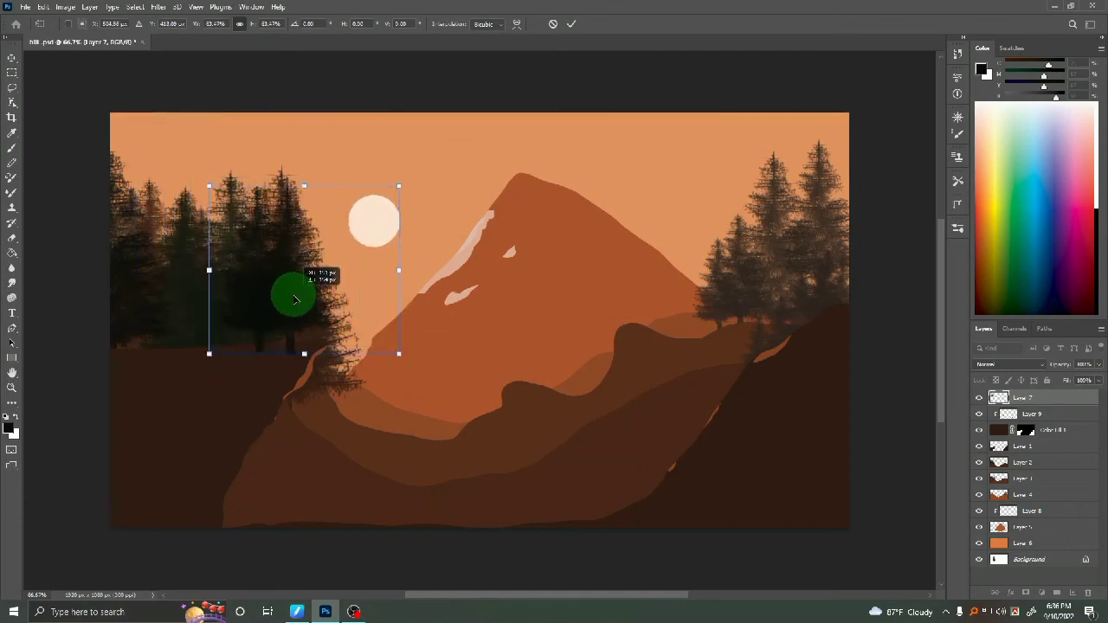
{"action": "left_click_drag", "start_coordinate": [379, 185], "coordinate": [391, 116]}
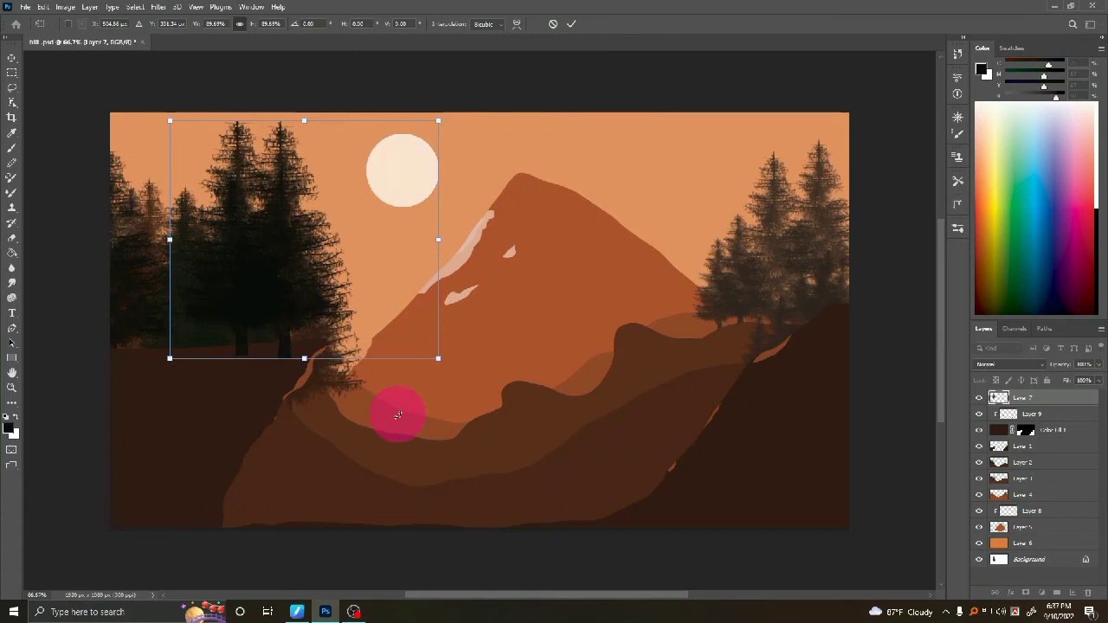
{"action": "key", "text": "Return"}
Stamp dark pines behind the central peak, right hillside and beside the sun.
{"action": "mouse_move", "coordinate": [586, 248]}
{"action": "left_mouse_down"}
{"action": "mouse_move", "coordinate": [684, 247]}
{"action": "mouse_move", "coordinate": [658, 186]}
{"action": "left_mouse_up"}
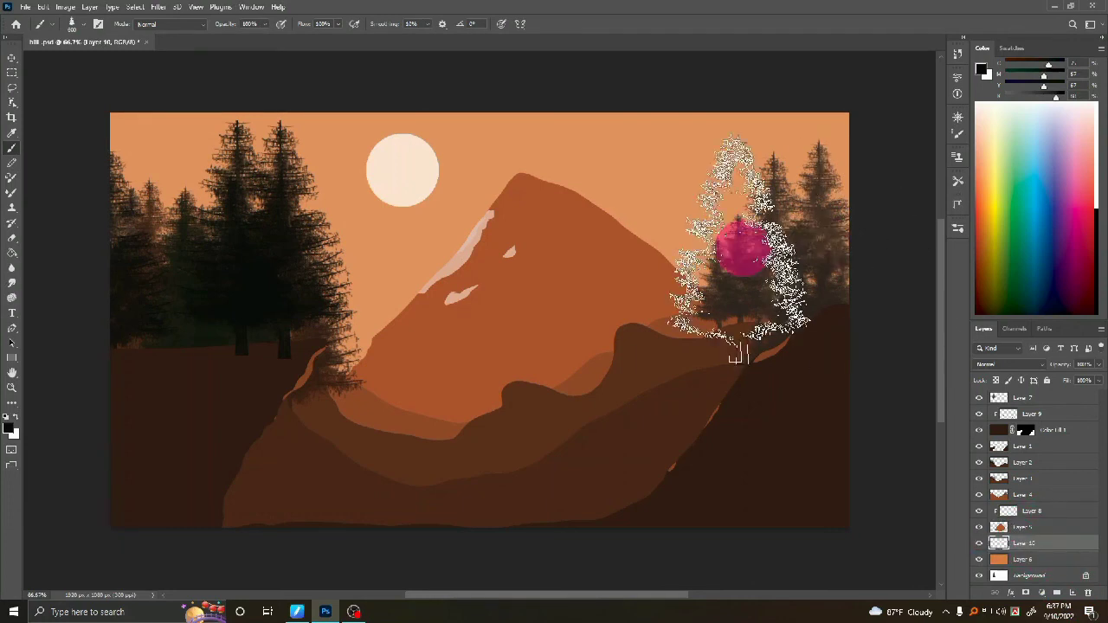
{"action": "left_click", "coordinate": [648, 173]}
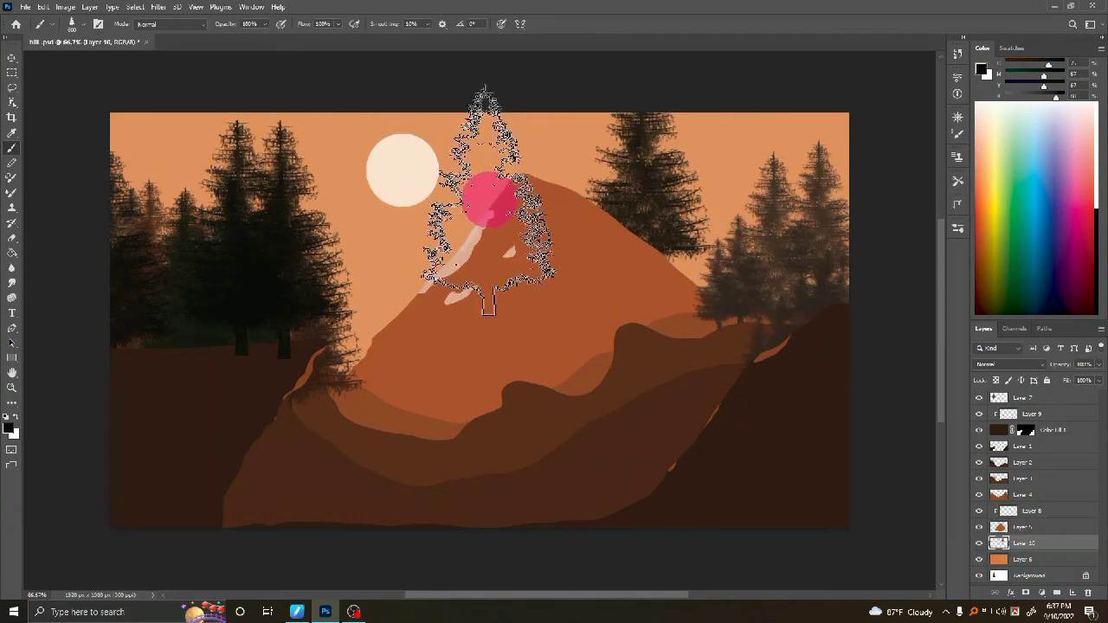
{"action": "left_click", "coordinate": [712, 232]}
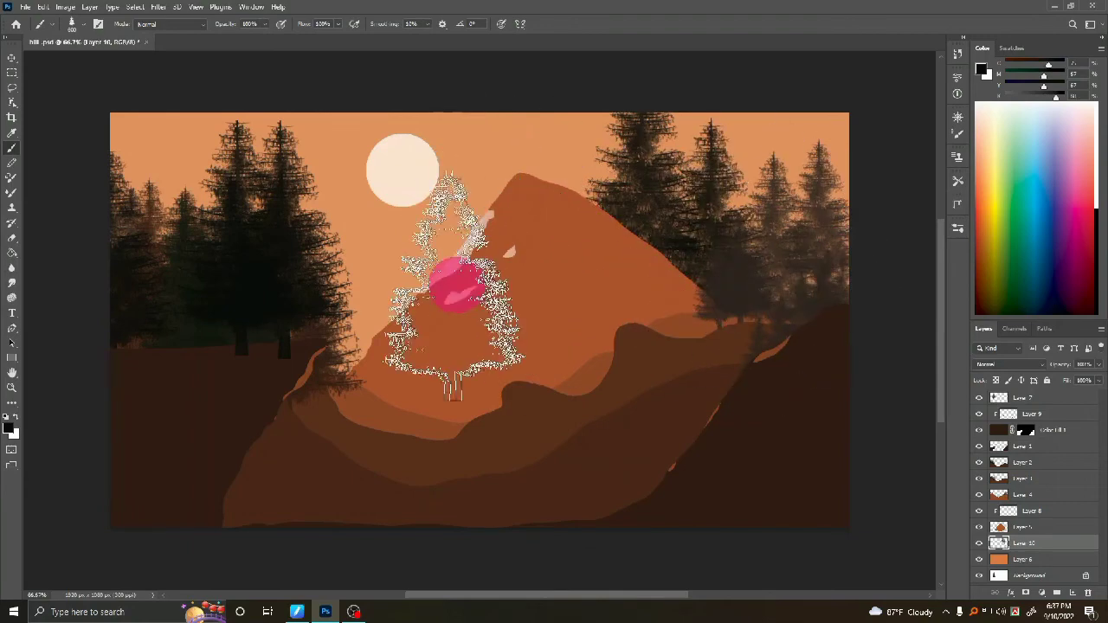
{"action": "left_click", "coordinate": [368, 249]}
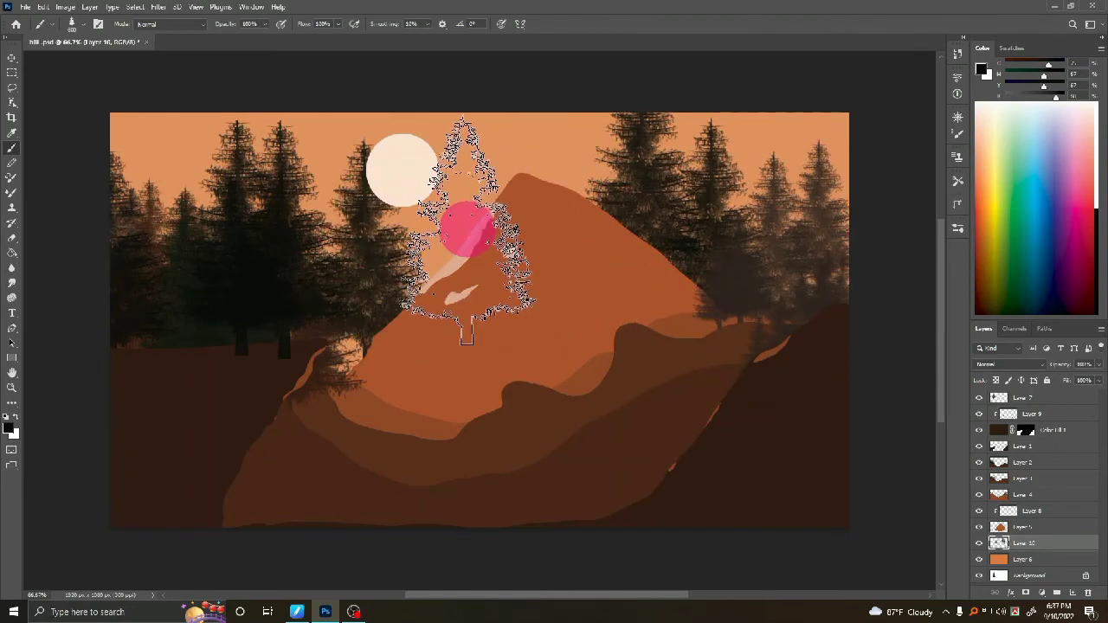
{"action": "left_click", "coordinate": [453, 221]}
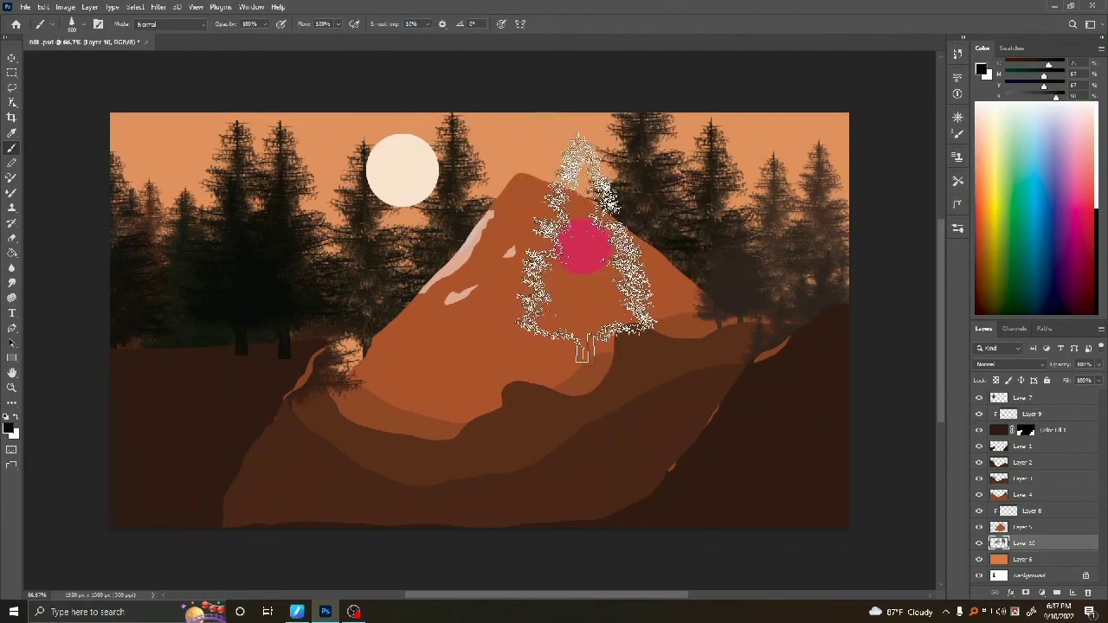